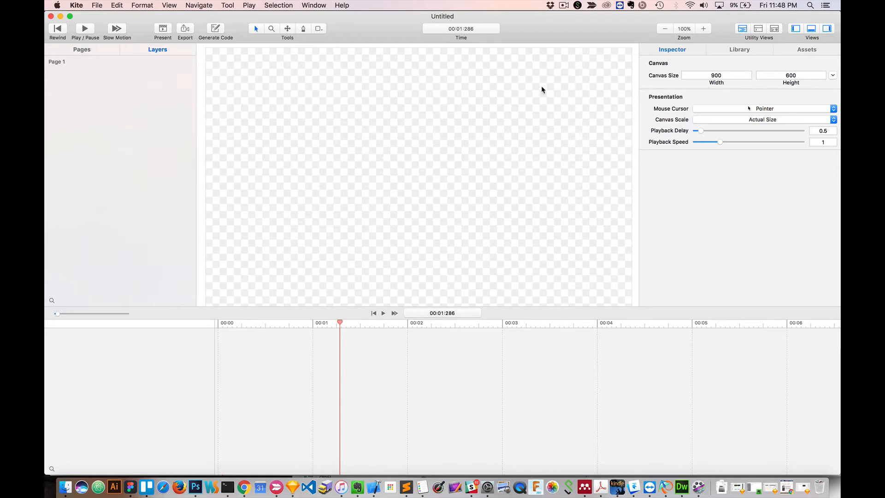
# Set the canvas to the iPhone preset size, 375 by 667.
pyautogui.scroll(-6, 549, 123)
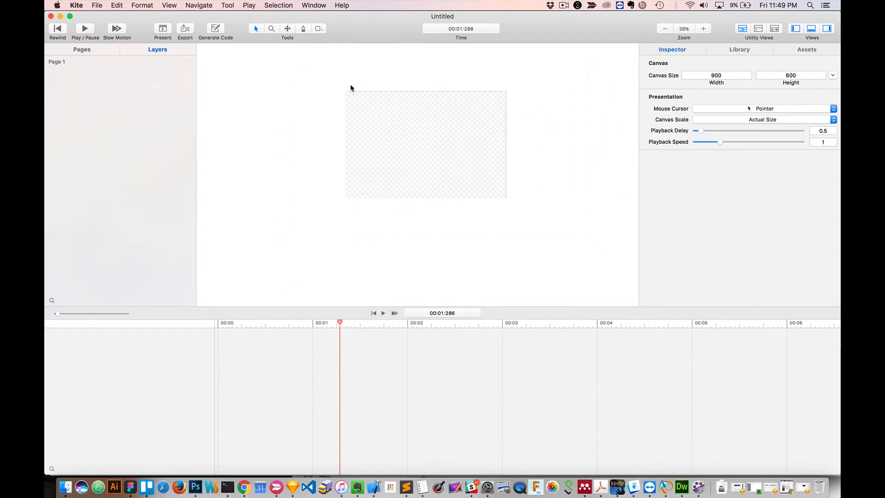
pyautogui.click(833, 75)
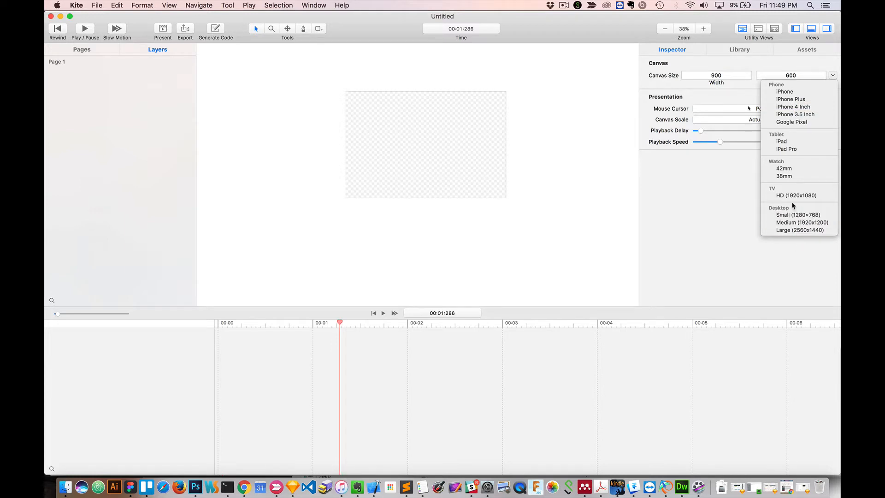
pyautogui.click(793, 93)
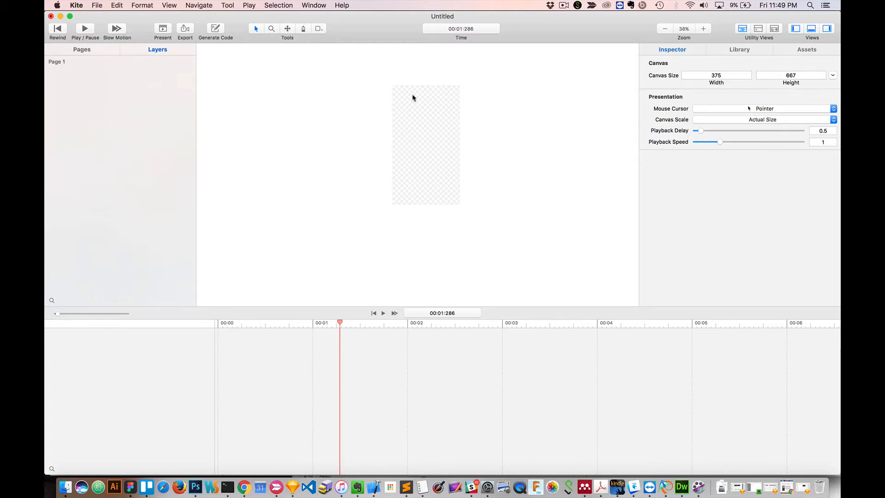
pyautogui.scroll(3, 450, 138)
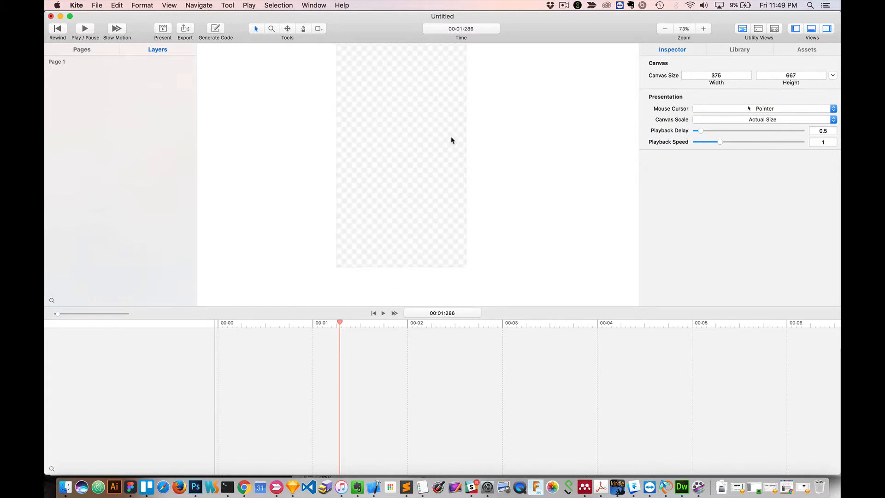
pyautogui.scroll(2, 452, 141)
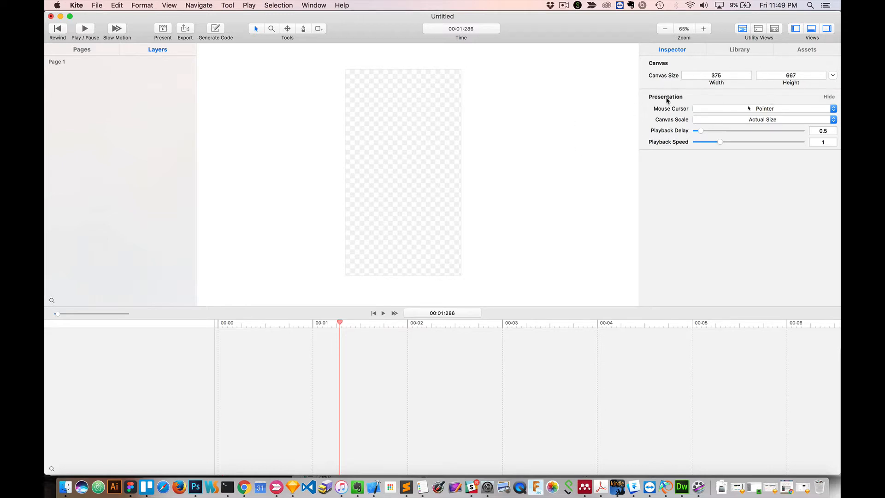
# Look over the available mouse cursor options for the presentation, keeping the current one.
pyautogui.click(779, 109)
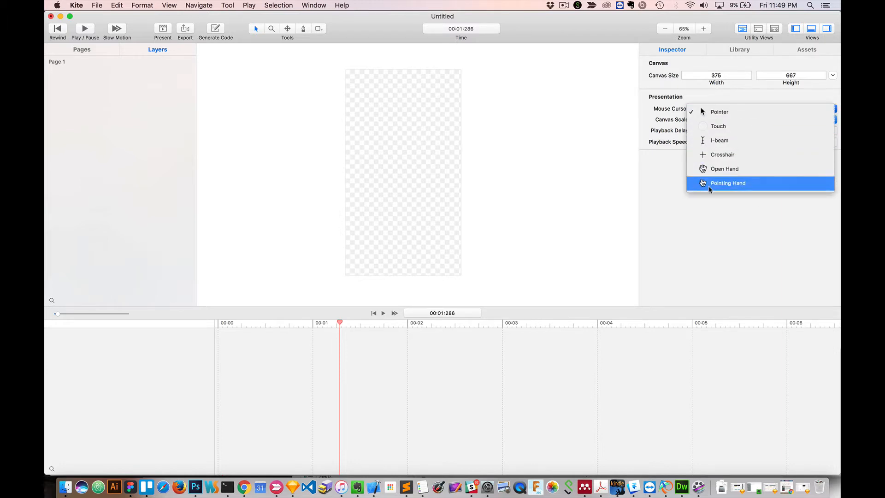
pyautogui.click(644, 185)
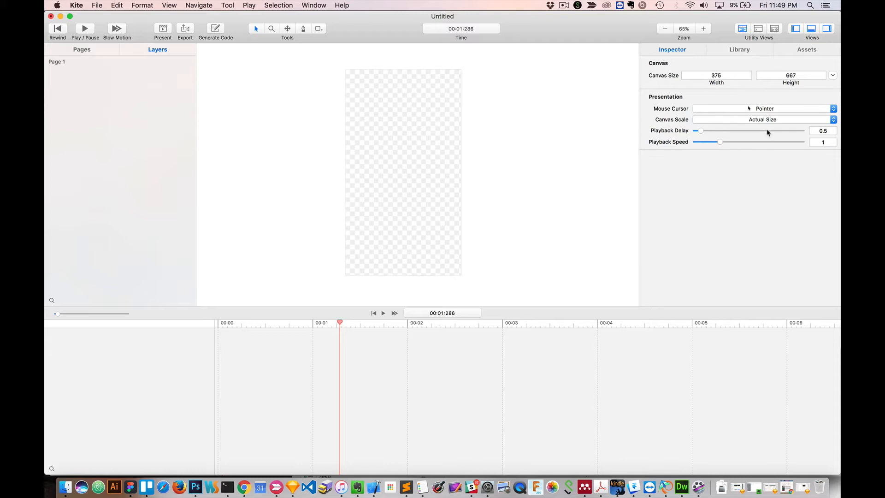
# Add a plain Layer object from the library to the upper middle of the canvas.
pyautogui.click(735, 52)
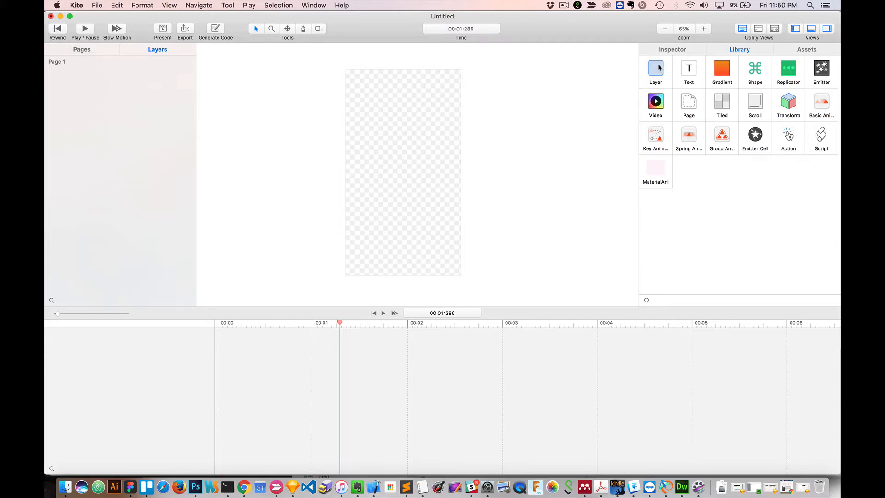
pyautogui.moveTo(659, 70); pyautogui.dragTo(402, 142)
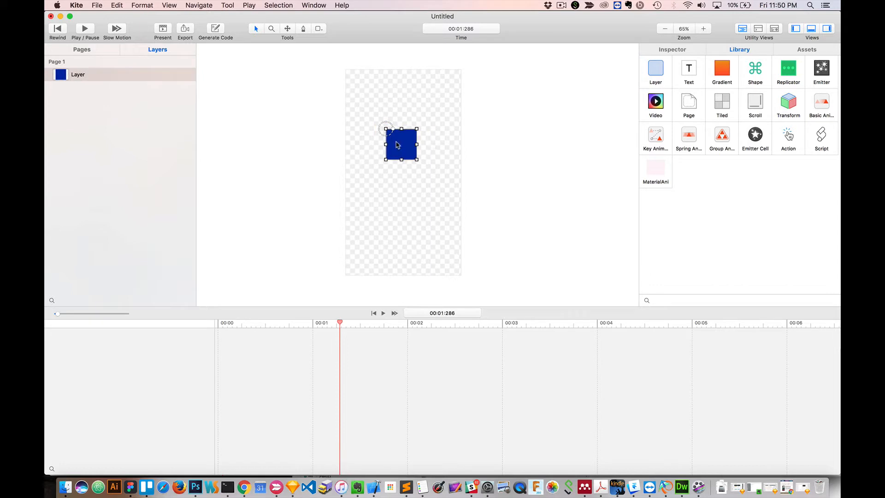
# Examine the new layer's properties, from geometry, appearance and contents to shadow, transform, filters and timing.
pyautogui.click(665, 51)
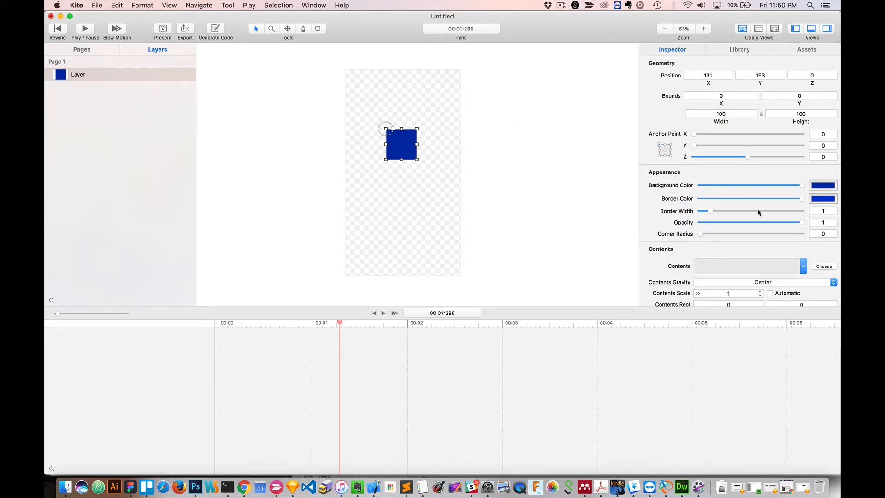
pyautogui.scroll(-10, 758, 212)
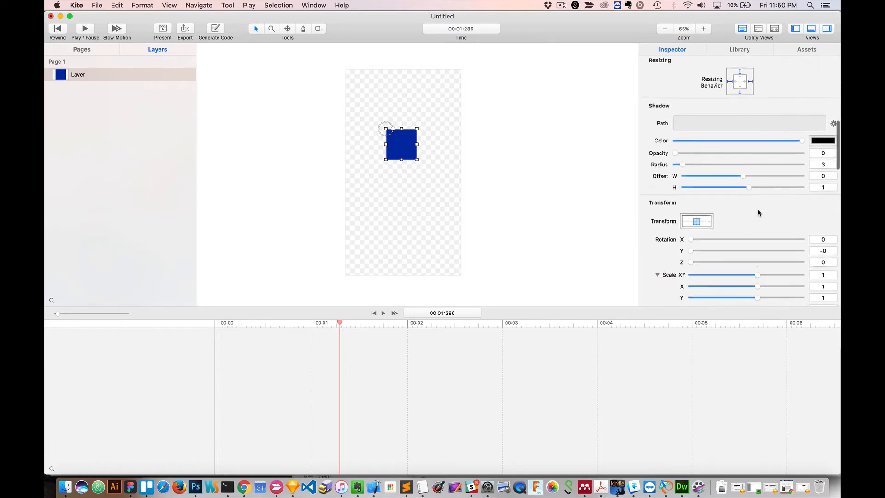
pyautogui.scroll(-15, 758, 212)
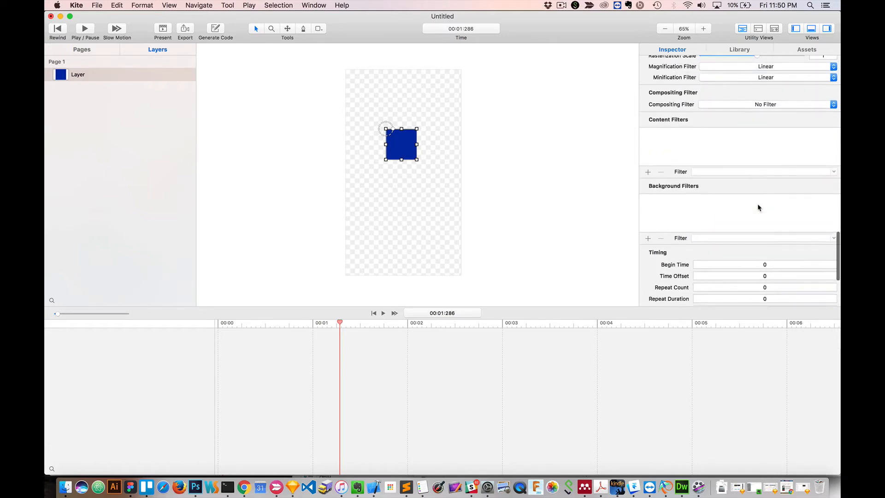
pyautogui.scroll(-5, 758, 208)
pyautogui.scroll(20, 758, 207)
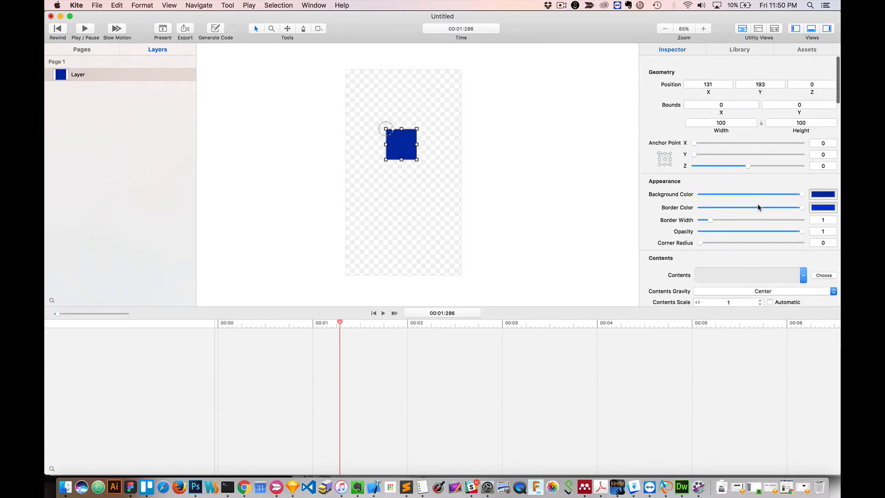
pyautogui.scroll(-1, 758, 207)
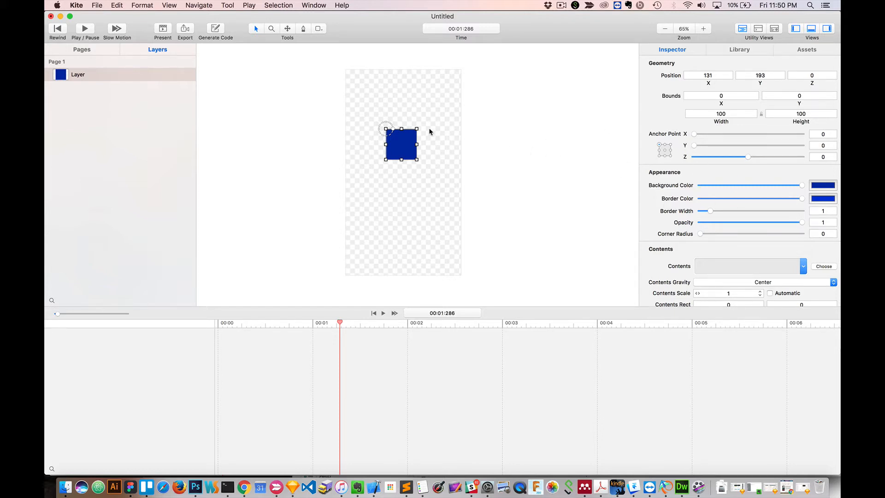
pyautogui.scroll(-5, 739, 242)
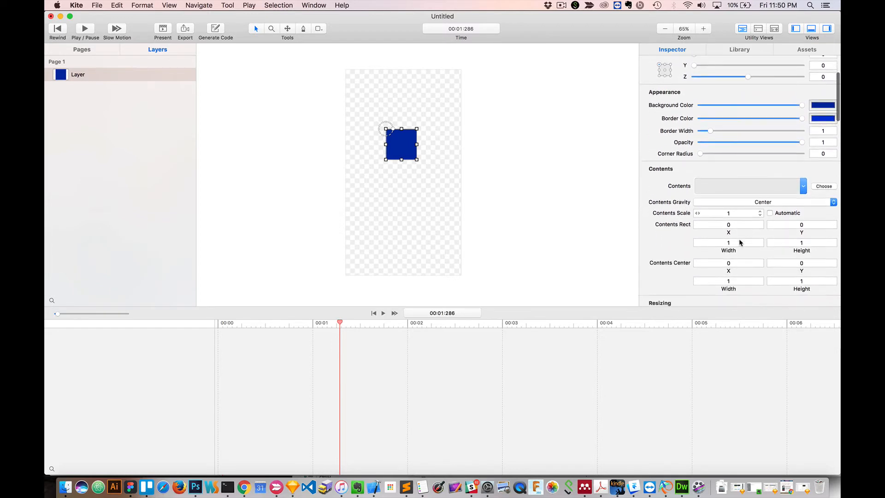
pyautogui.scroll(-9, 739, 242)
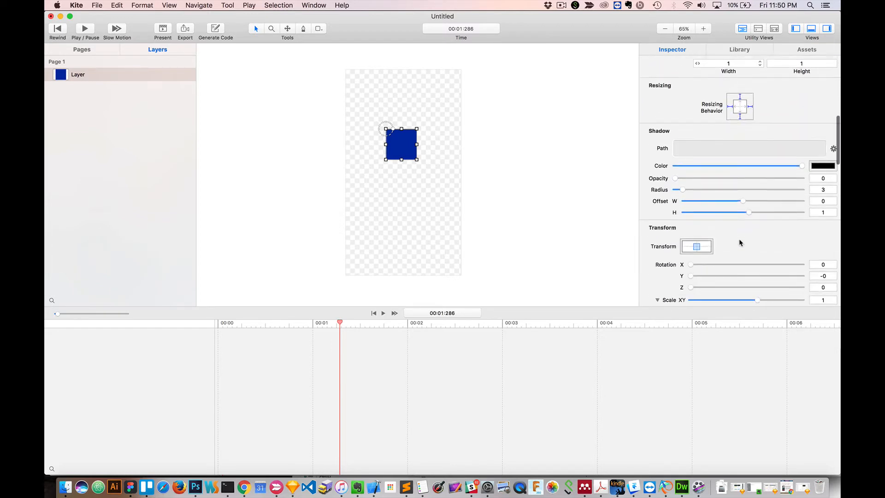
pyautogui.scroll(-2, 739, 242)
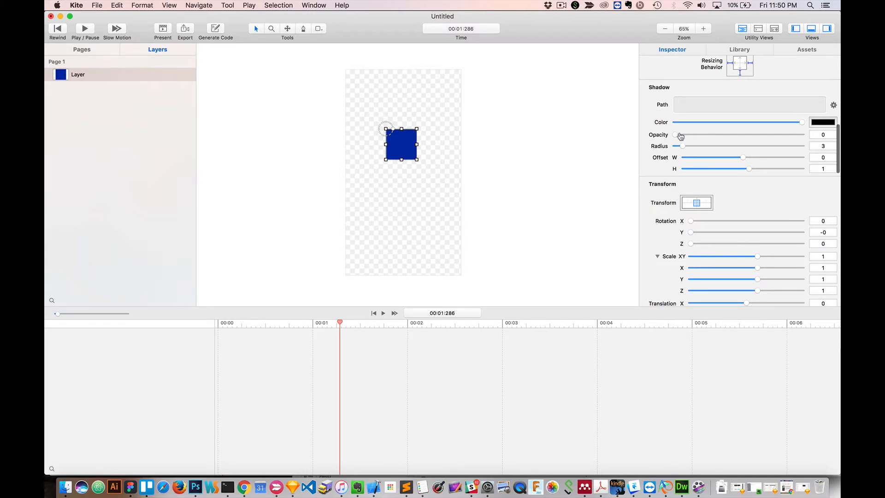
pyautogui.scroll(-1, 686, 185)
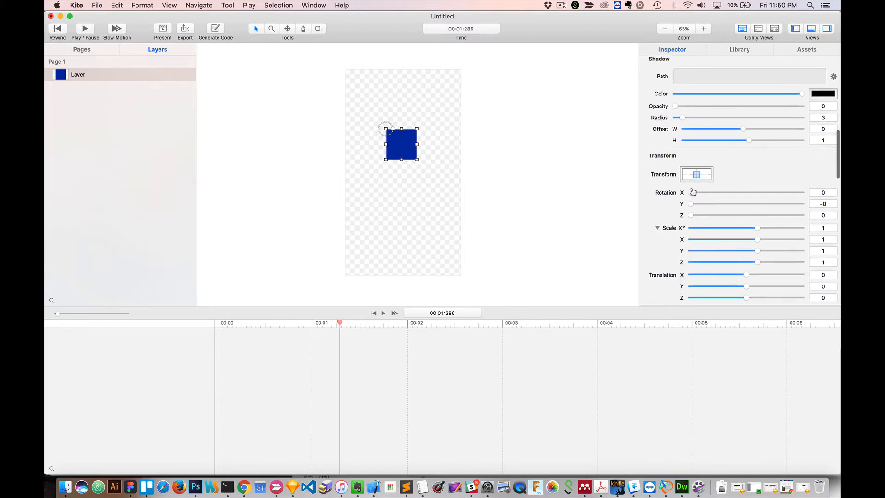
# Set the blue layer's X rotation to 12 in its transform properties.
pyautogui.scroll(-6, 693, 198)
pyautogui.scroll(2, 699, 206)
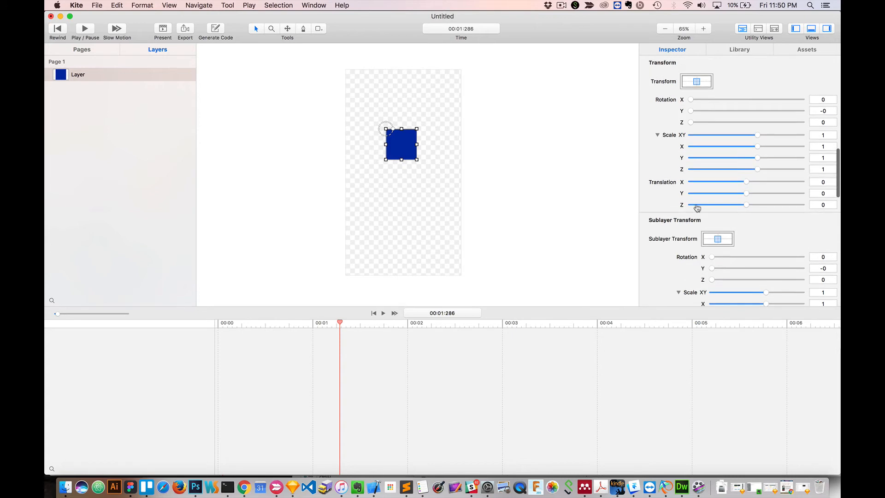
pyautogui.moveTo(693, 103)
pyautogui.mouseDown()
pyautogui.moveTo(717, 101)
pyautogui.moveTo(694, 103)
pyautogui.mouseUp()
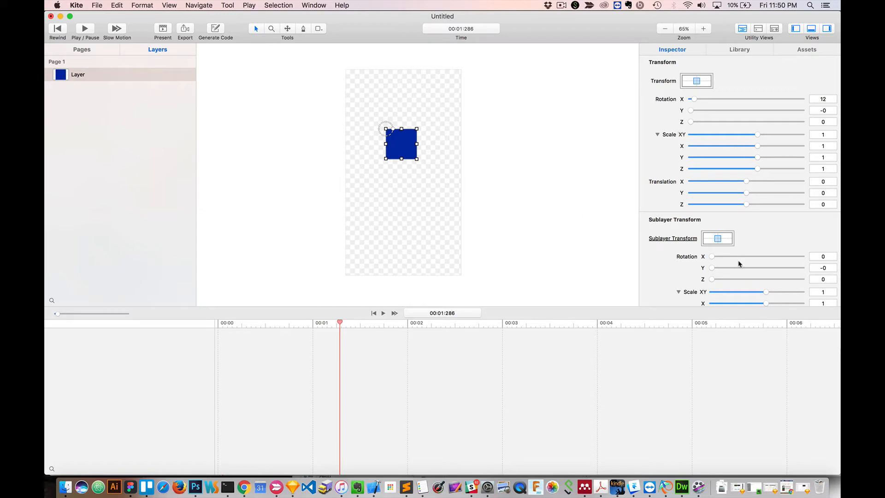
# Look through the layer's rendering, filter and timing properties, and set its border width to 3.
pyautogui.scroll(-2, 731, 257)
pyautogui.scroll(-5, 723, 248)
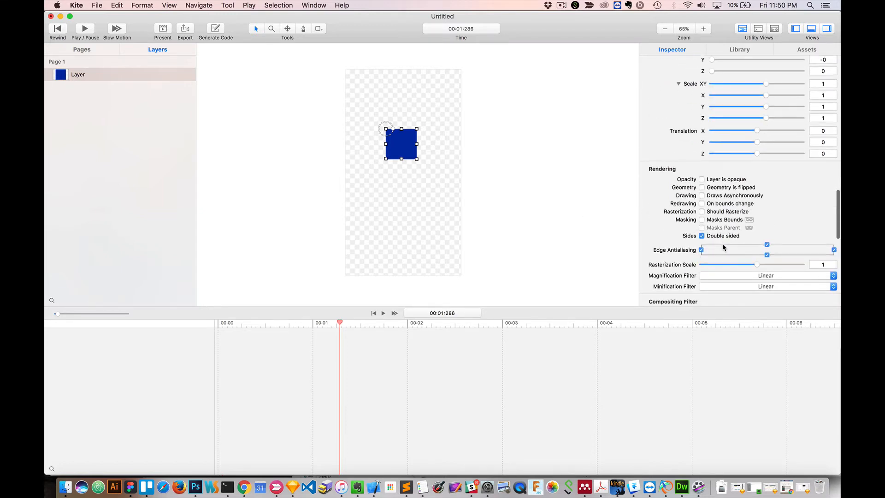
pyautogui.scroll(-10, 722, 246)
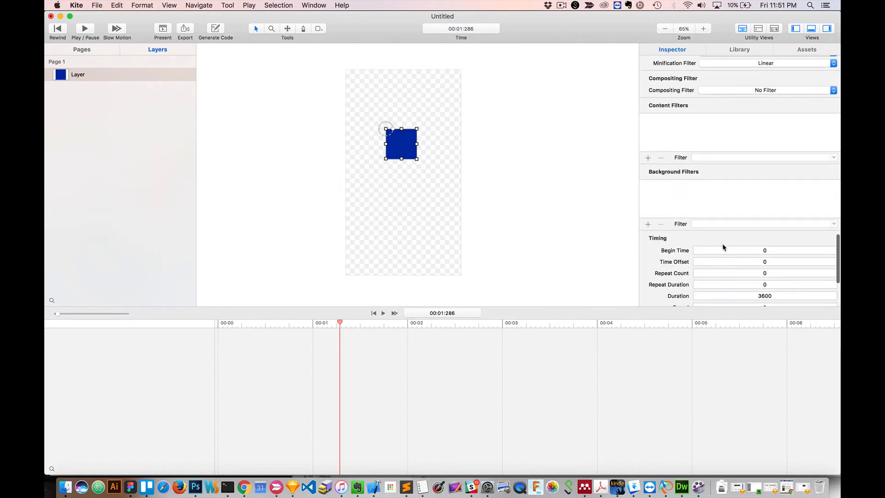
pyautogui.scroll(15, 722, 245)
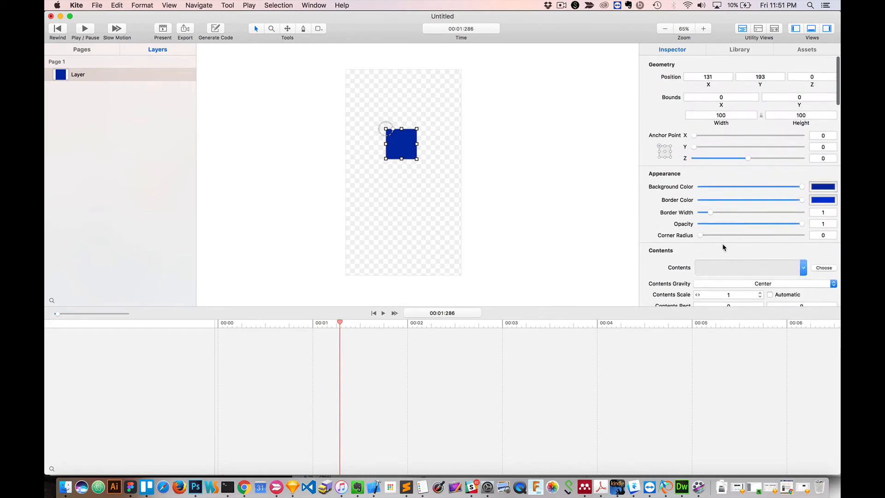
pyautogui.moveTo(711, 213); pyautogui.dragTo(730, 212)
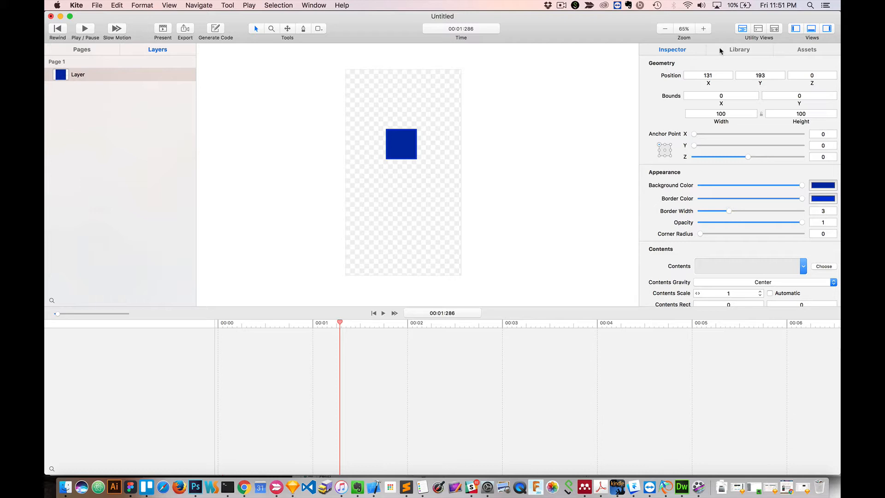
# Show the project's assets and check the options for importing from Sketch, closing them without importing.
pyautogui.click(807, 51)
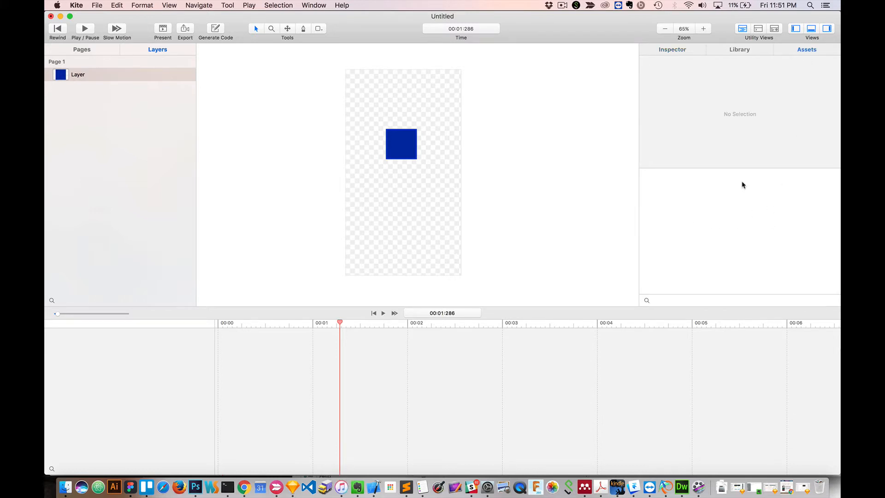
pyautogui.click(97, 5)
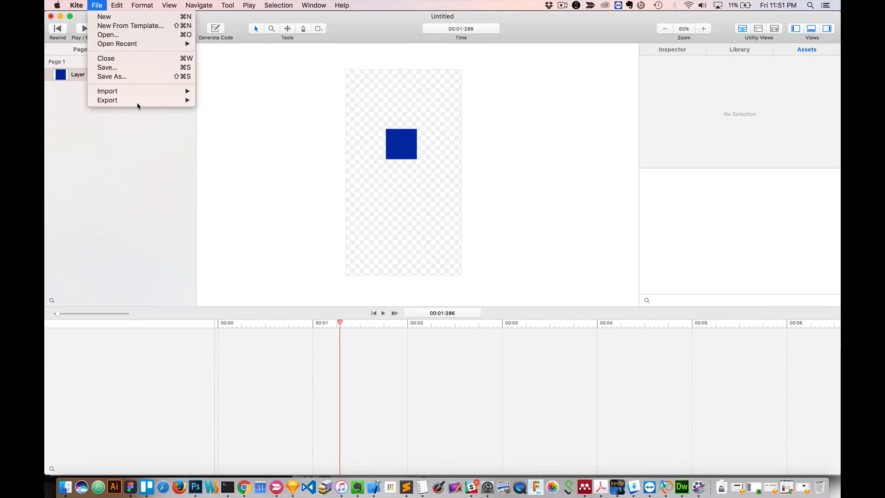
pyautogui.moveTo(138, 90)
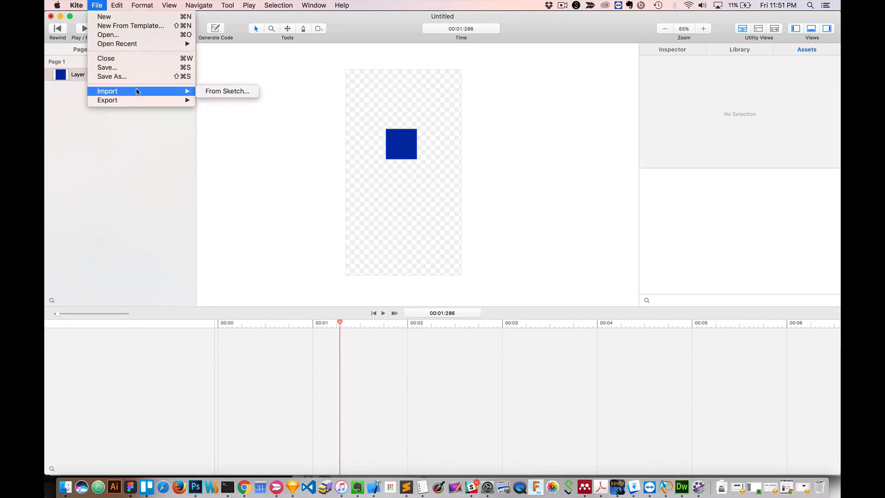
pyautogui.click(239, 92)
pyautogui.click(475, 190)
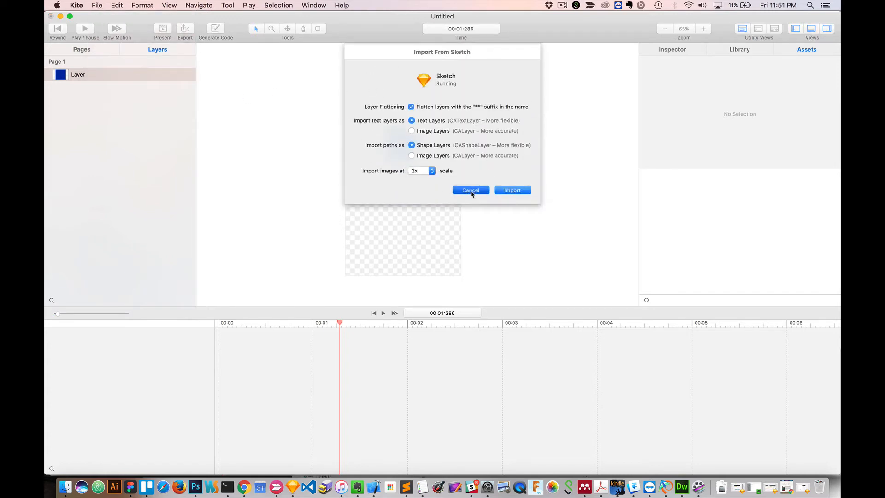
# Switch to Finder, bring sublime.mp4 from the Desktop onto the canvas, and delete its video layer so only the asset is kept.
pyautogui.press('super+Tab')
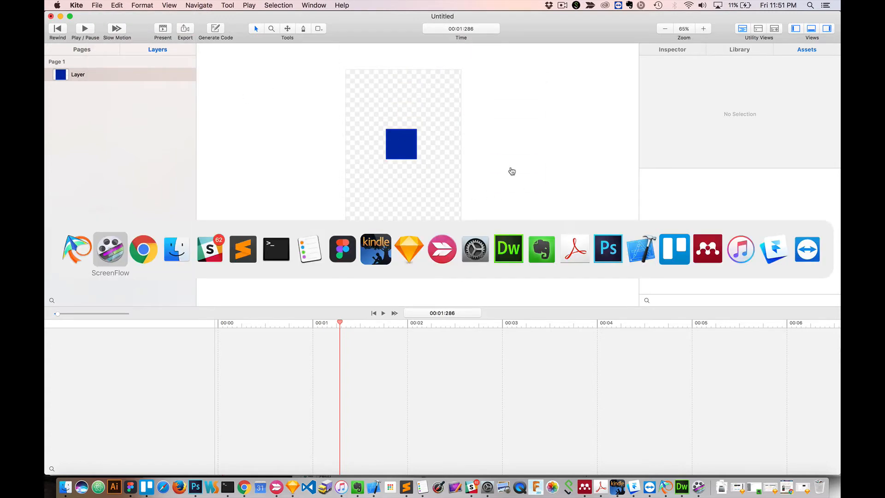
pyautogui.press('super+Tab')
pyautogui.press('super+Tab')
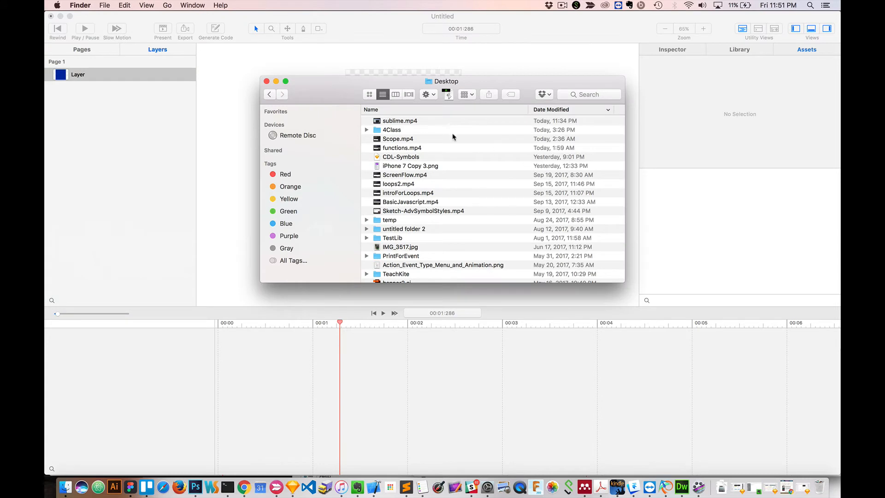
pyautogui.moveTo(345, 87); pyautogui.dragTo(621, 104)
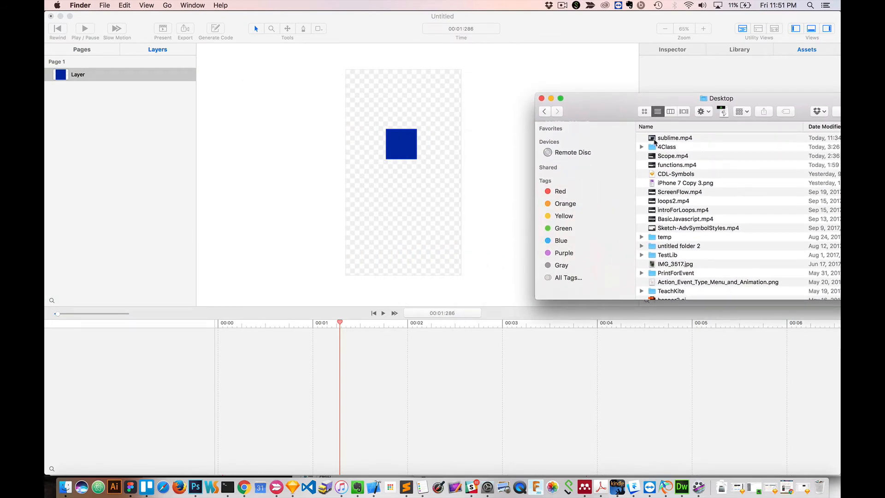
pyautogui.moveTo(653, 141); pyautogui.dragTo(464, 117)
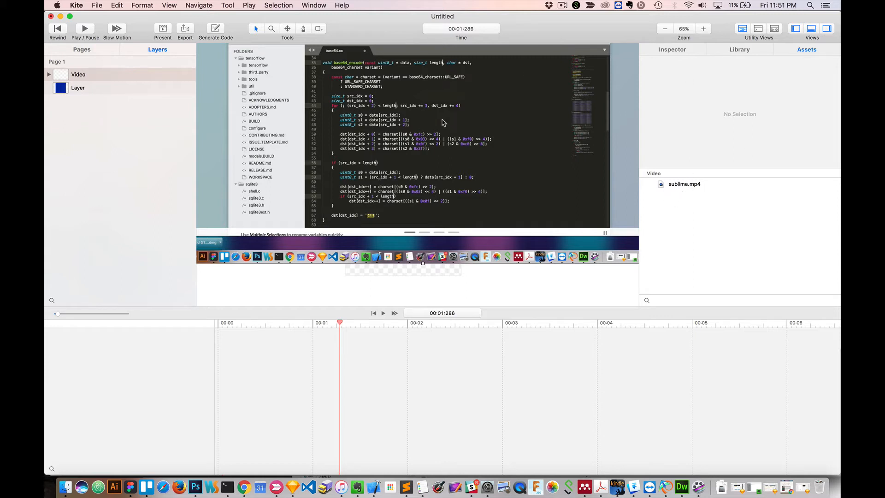
pyautogui.press('Delete')
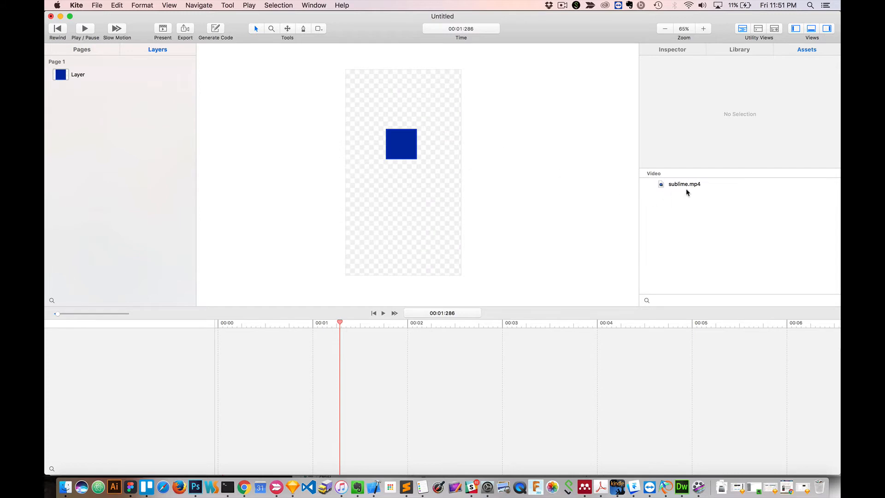
# Preview the sublime.mp4 video asset, and return to the canvas properties.
pyautogui.click(669, 186)
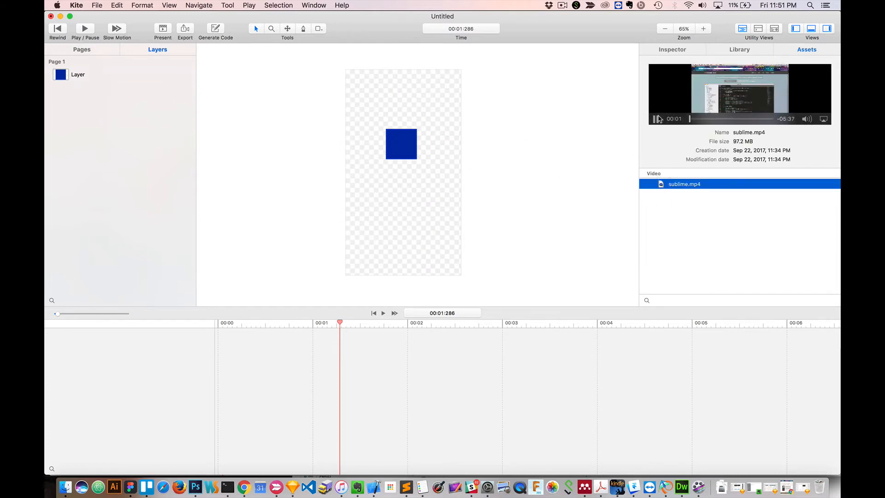
pyautogui.click(658, 119)
pyautogui.click(743, 50)
pyautogui.click(683, 53)
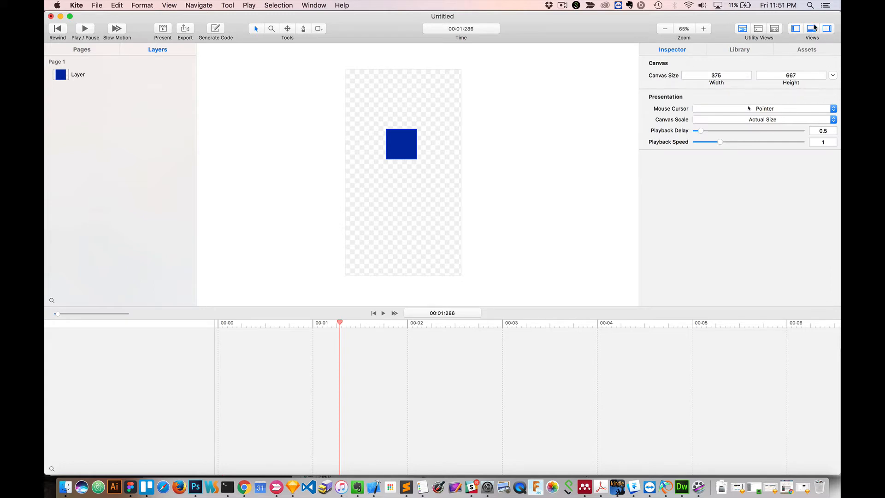
# Hide the inspector pane and bring it back, and do the same with the timeline pane.
pyautogui.click(828, 29)
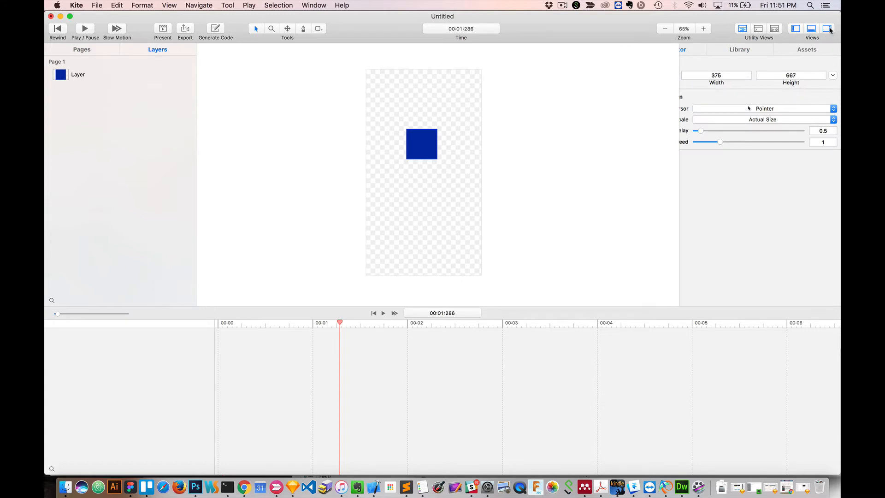
pyautogui.click(828, 29)
pyautogui.click(813, 30)
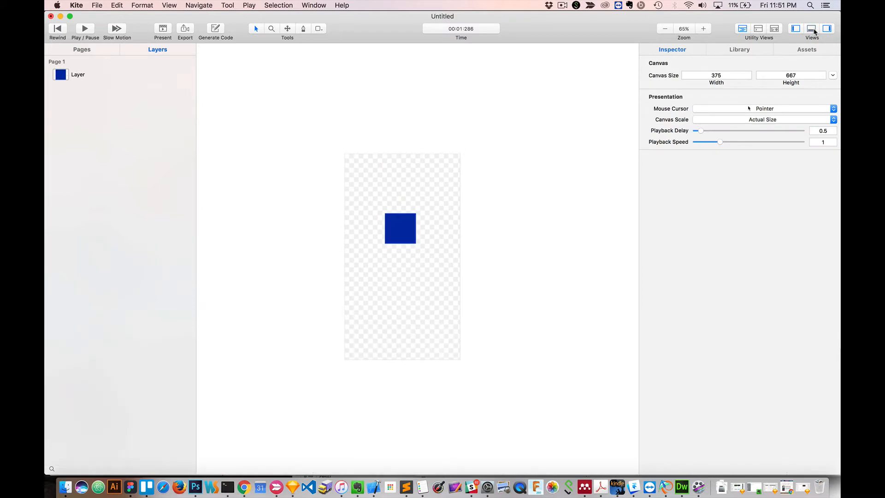
pyautogui.click(813, 30)
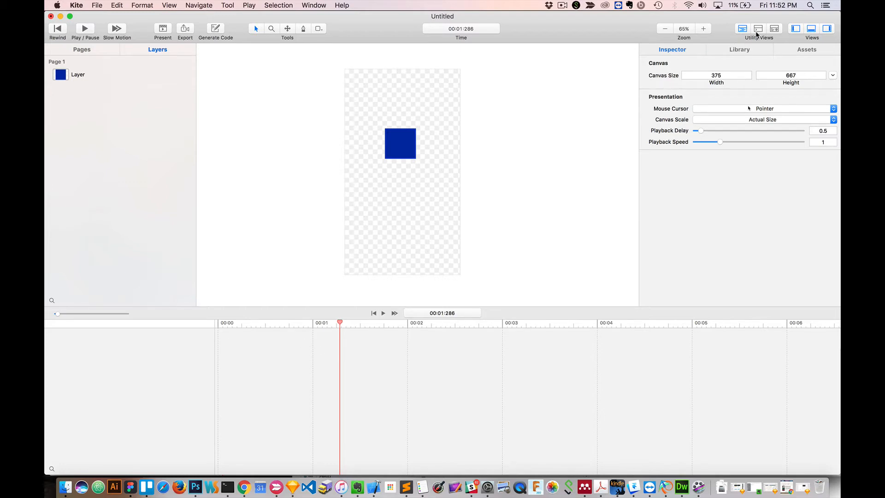
# Look at the console and the code generation view, try resizing the code pane, and return to the timeline.
pyautogui.click(758, 29)
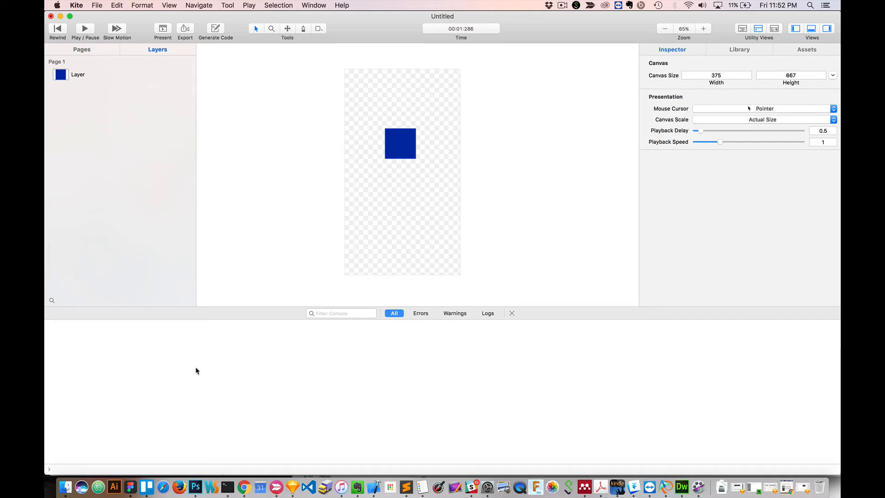
pyautogui.click(775, 29)
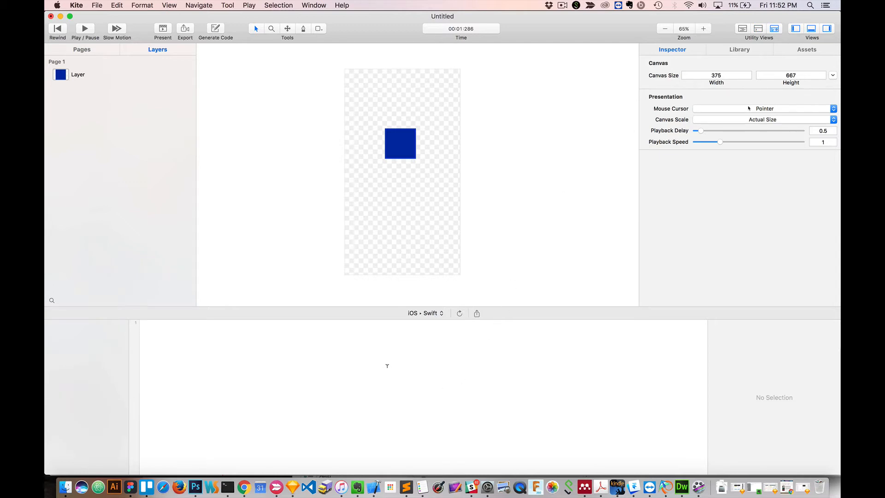
pyautogui.moveTo(499, 314); pyautogui.dragTo(496, 178)
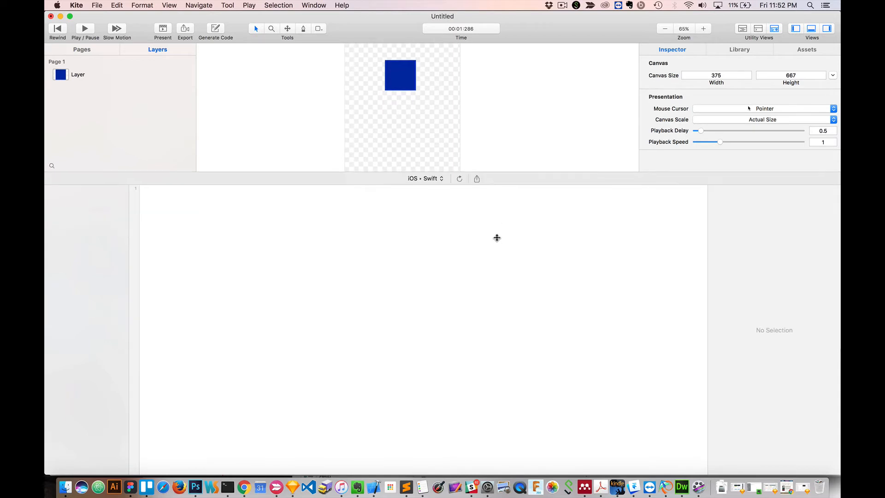
pyautogui.moveTo(497, 237); pyautogui.dragTo(493, 320)
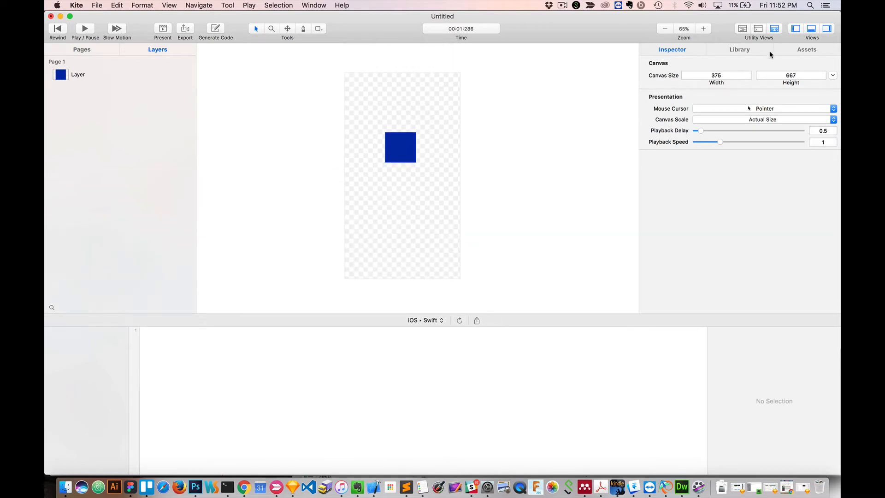
pyautogui.click(743, 29)
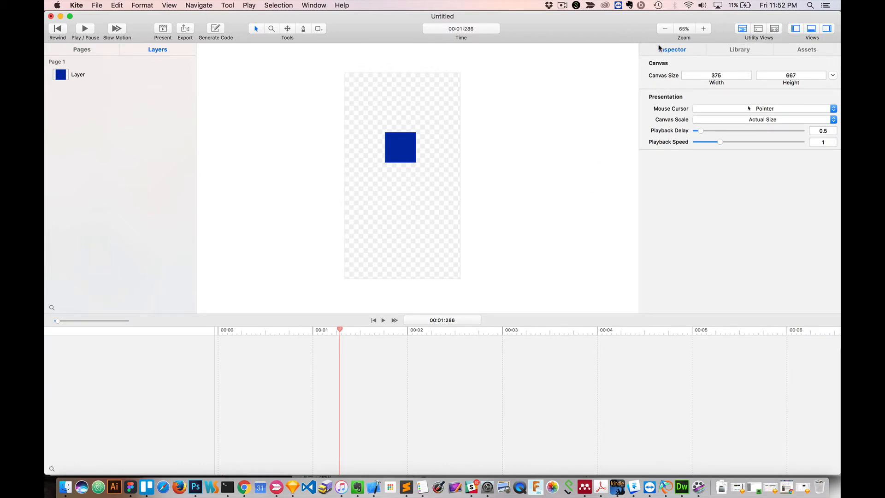
# Move the timeline playhead to 00:00:692.
pyautogui.click(665, 29)
pyautogui.click(703, 28)
pyautogui.moveTo(339, 330); pyautogui.dragTo(283, 324)
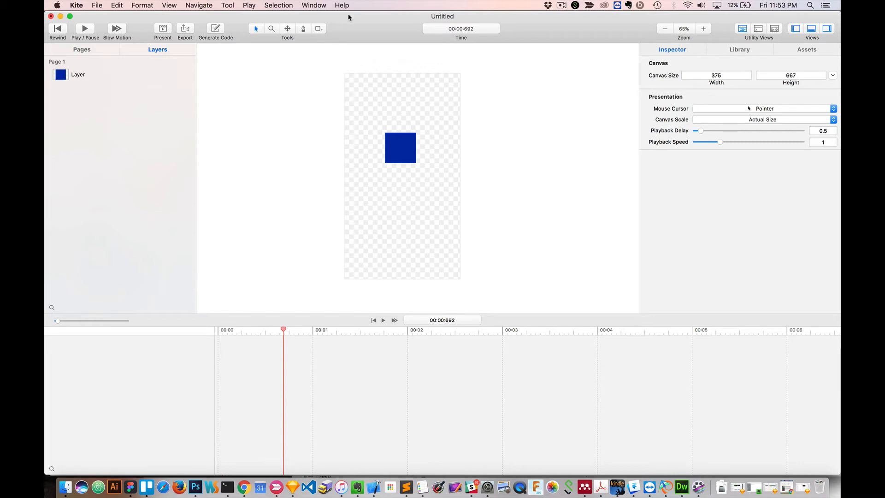
# Check the available layer types, and draw an open curved path around the right side of the blue square with the Pen tool.
pyautogui.click(321, 29)
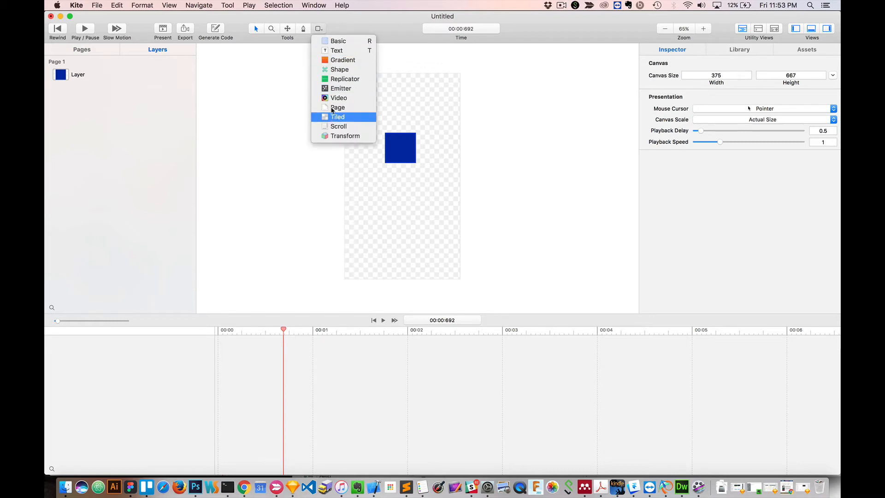
pyautogui.click(344, 27)
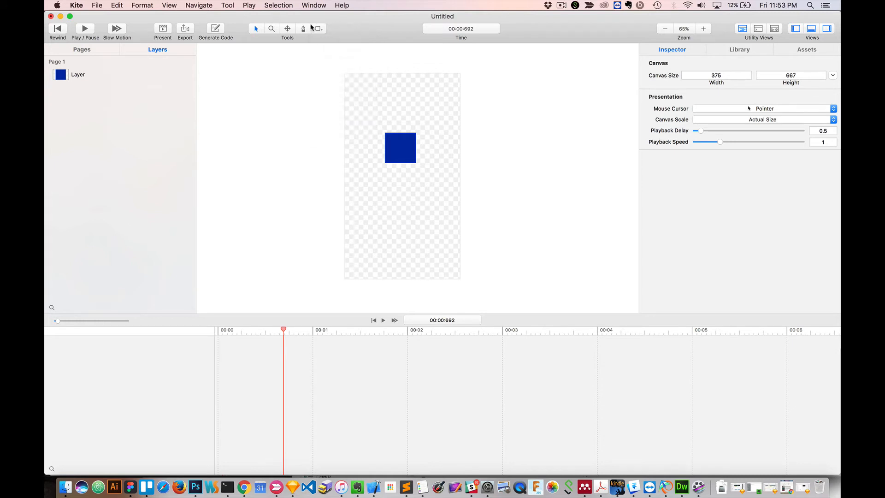
pyautogui.click(303, 28)
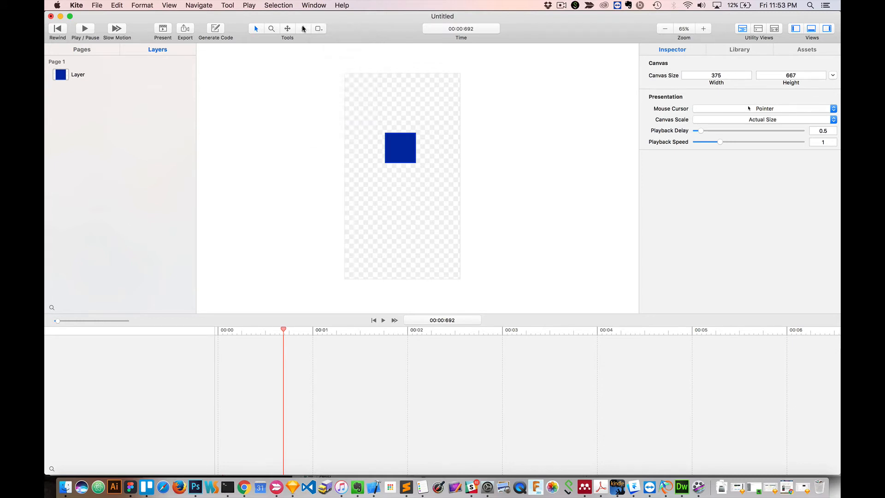
pyautogui.click(392, 99)
pyautogui.moveTo(432, 119); pyautogui.dragTo(386, 182)
pyautogui.press('Escape')
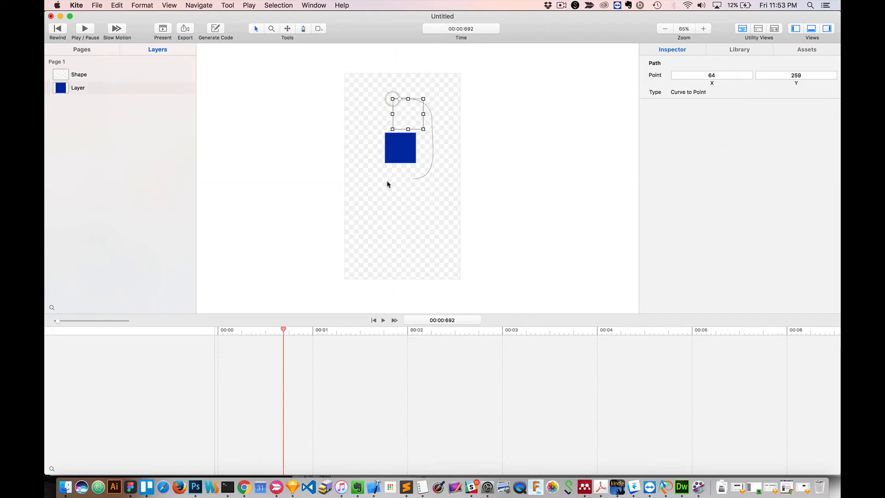
pyautogui.click(413, 238)
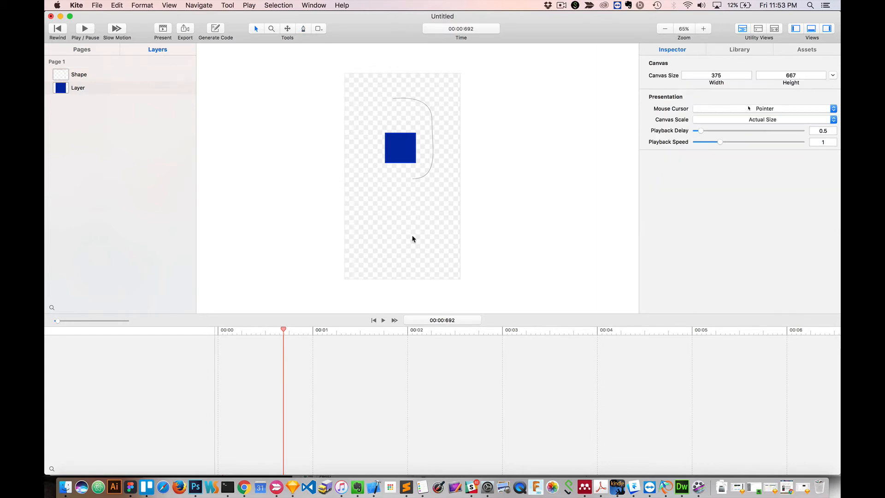
# Try the canvas pan tool, and reposition the blue layer to X 86, Y 132.
pyautogui.click(287, 29)
pyautogui.moveTo(478, 143)
pyautogui.mouseDown()
pyautogui.moveTo(332, 140)
pyautogui.moveTo(442, 148)
pyautogui.moveTo(484, 134)
pyautogui.mouseUp()
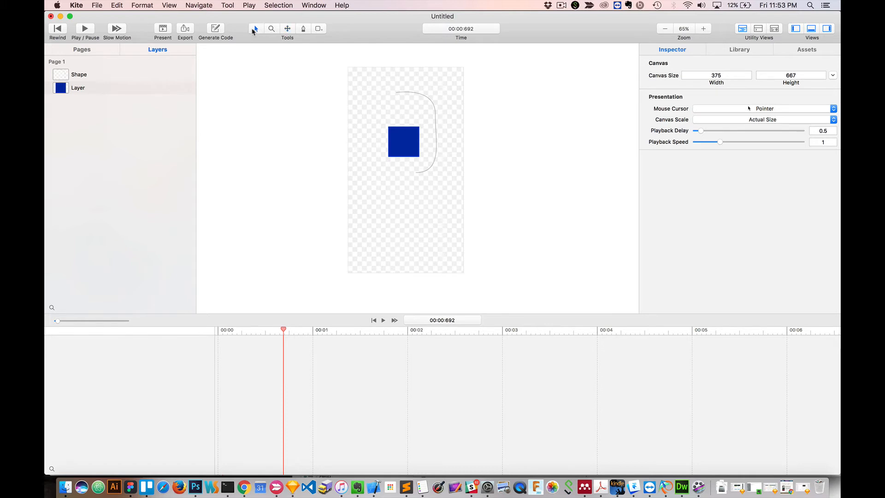
pyautogui.click(256, 29)
pyautogui.moveTo(402, 150)
pyautogui.mouseDown()
pyautogui.moveTo(387, 182)
pyautogui.moveTo(385, 145)
pyautogui.moveTo(398, 146)
pyautogui.mouseUp()
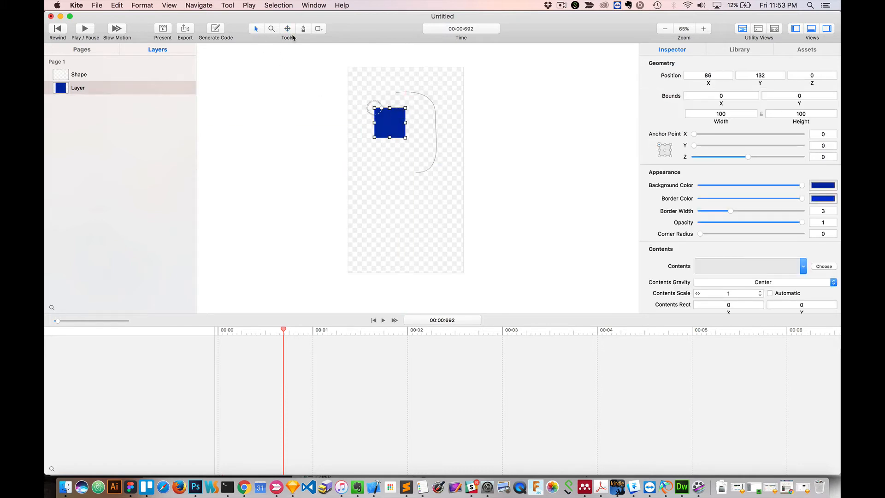
# Examine the blue layer at 400% zoom, and bring the canvas back out to 93%.
pyautogui.press('z')
pyautogui.click(390, 99)
pyautogui.click(419, 144)
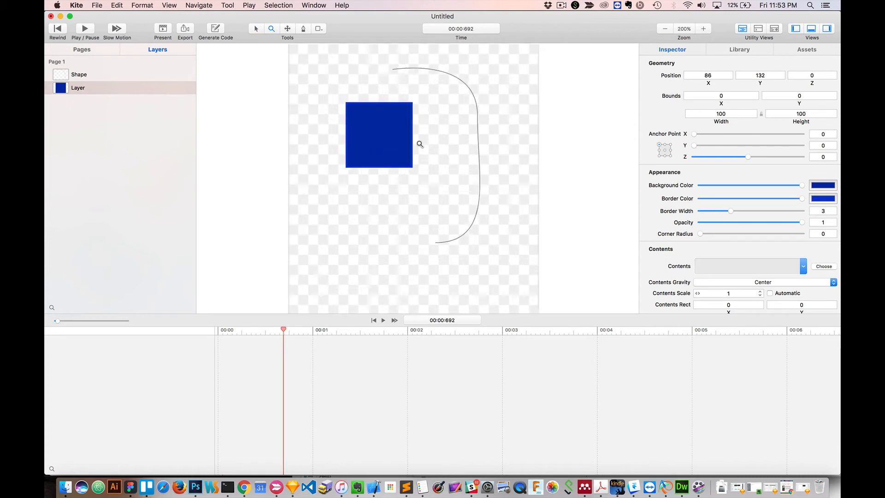
pyautogui.click(272, 110)
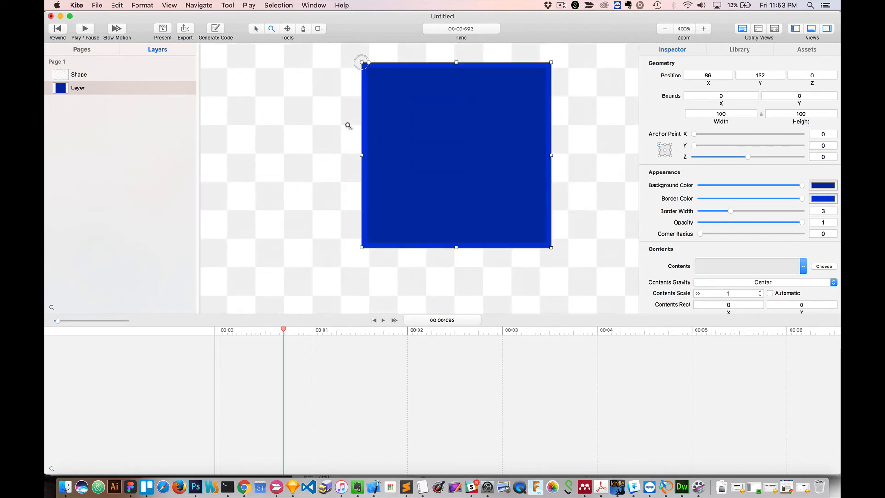
pyautogui.rightClick(346, 125)
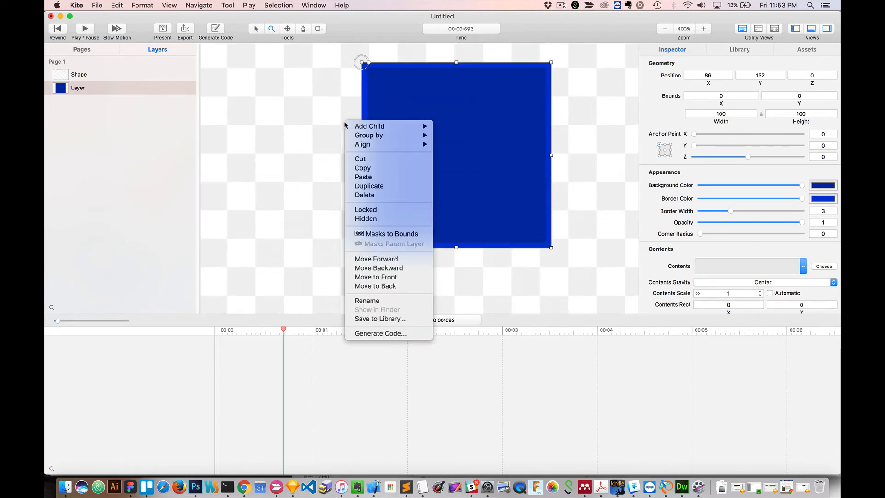
pyautogui.click(320, 115)
pyautogui.scroll(-5, 330, 111)
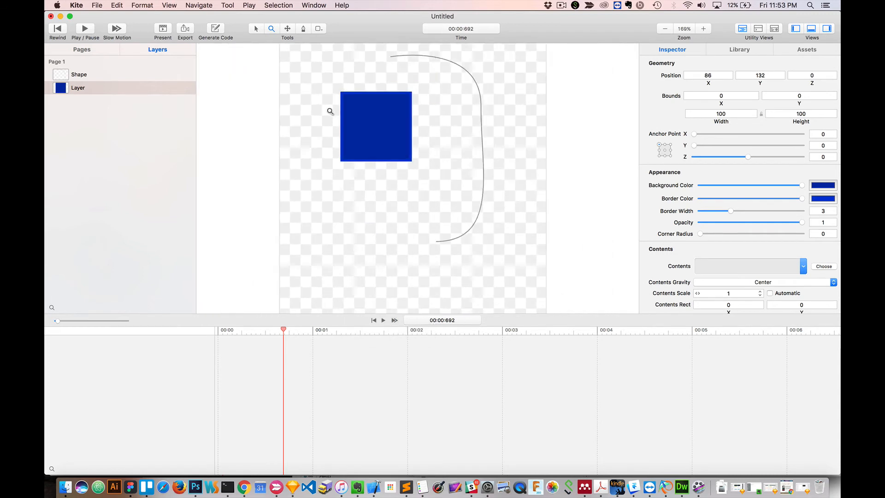
pyautogui.scroll(-3, 330, 111)
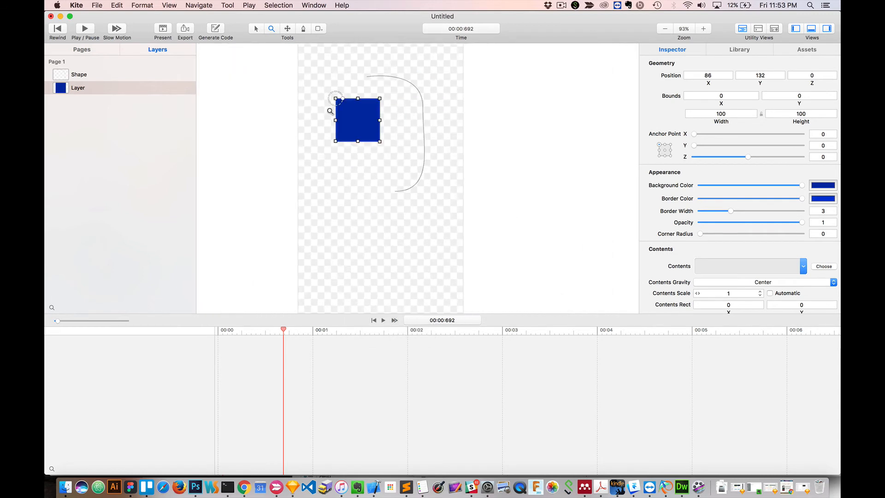
# Generate the iOS Swift code for the blue layer and read through its color and layer property settings.
pyautogui.click(215, 29)
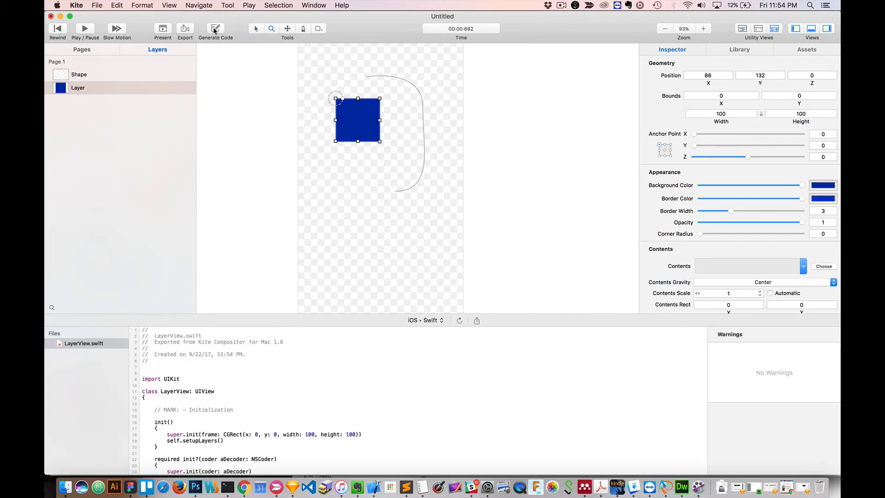
pyautogui.moveTo(316, 318); pyautogui.dragTo(380, 135)
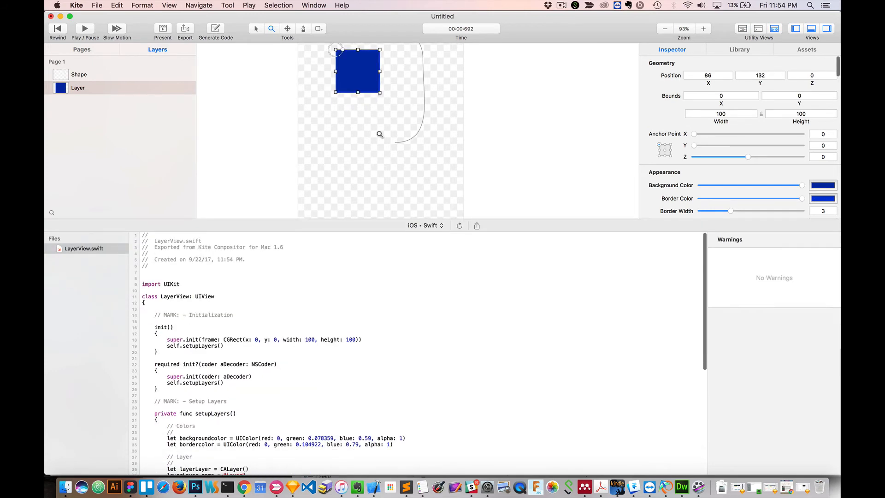
pyautogui.scroll(-10, 401, 332)
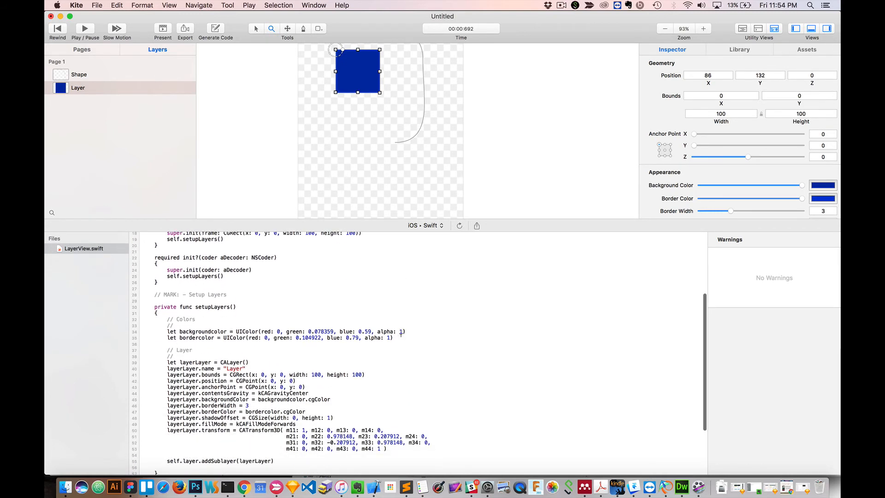
pyautogui.scroll(-3, 401, 335)
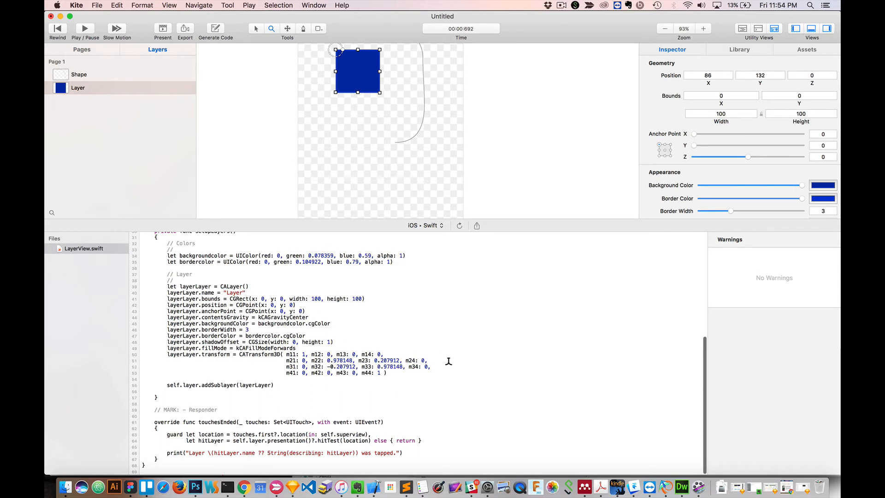
pyautogui.scroll(-1, 448, 360)
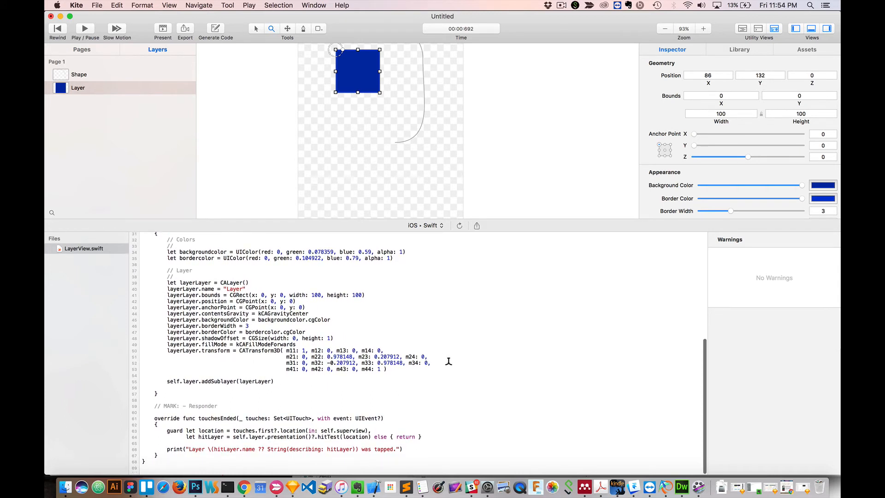
pyautogui.scroll(3, 448, 364)
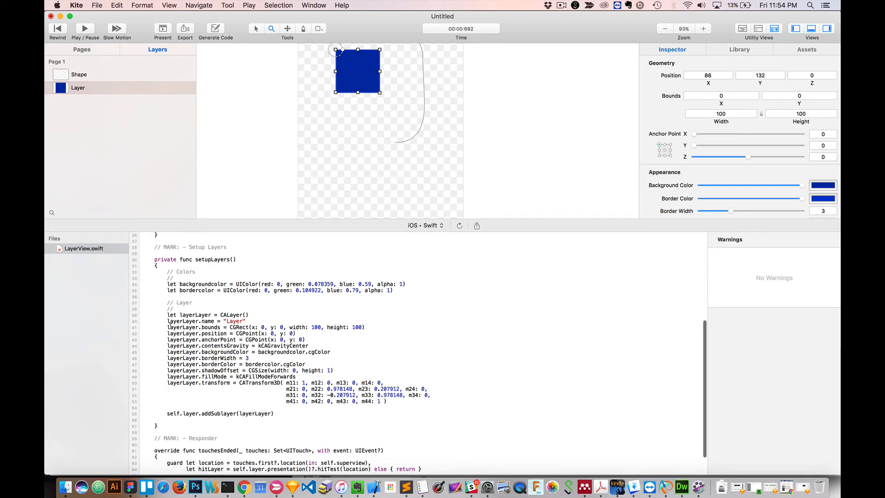
pyautogui.moveTo(169, 326); pyautogui.dragTo(373, 381)
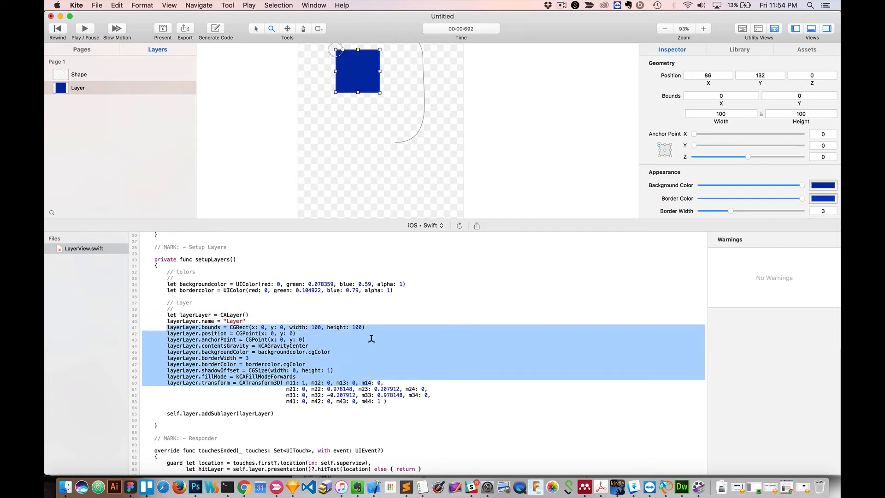
pyautogui.click(357, 305)
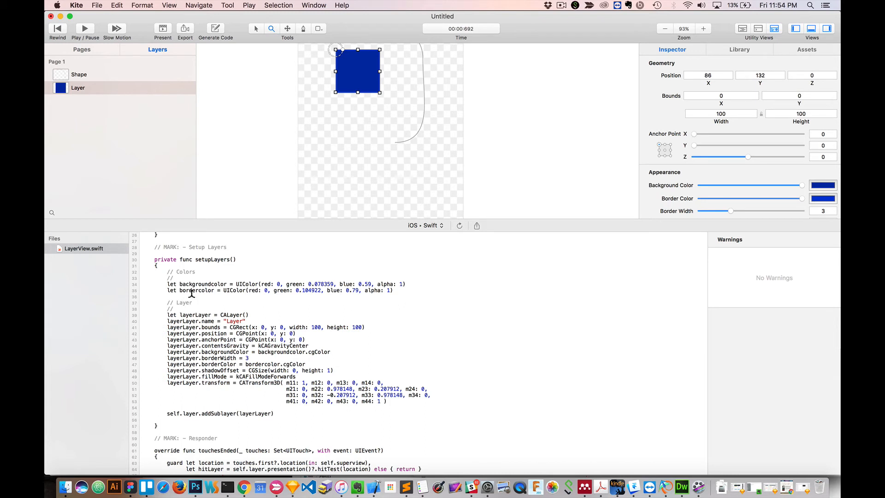
# Check the platform and language options for the generated code, keep iOS Swift, and shrink the code pane.
pyautogui.click(426, 228)
pyautogui.click(425, 226)
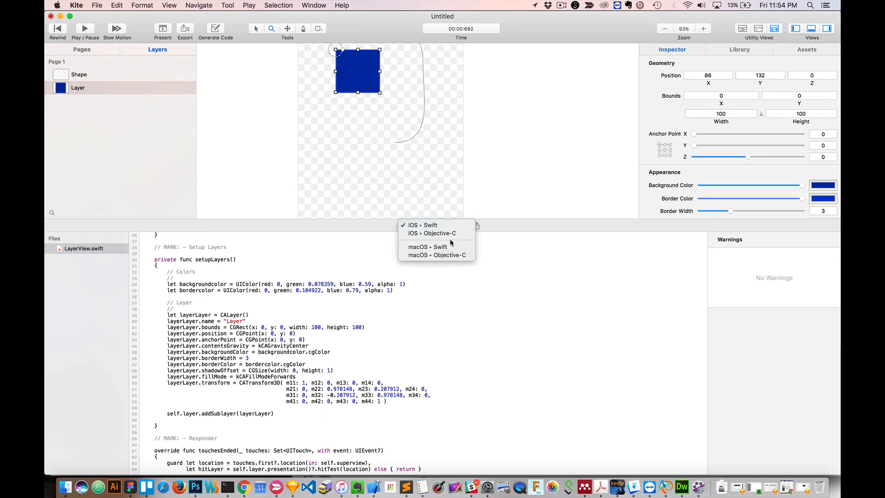
pyautogui.click(512, 314)
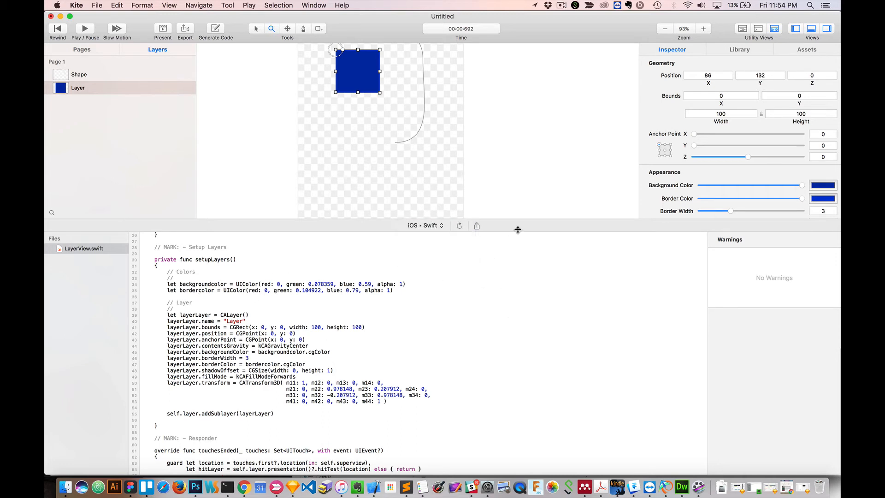
pyautogui.moveTo(517, 230); pyautogui.dragTo(519, 310)
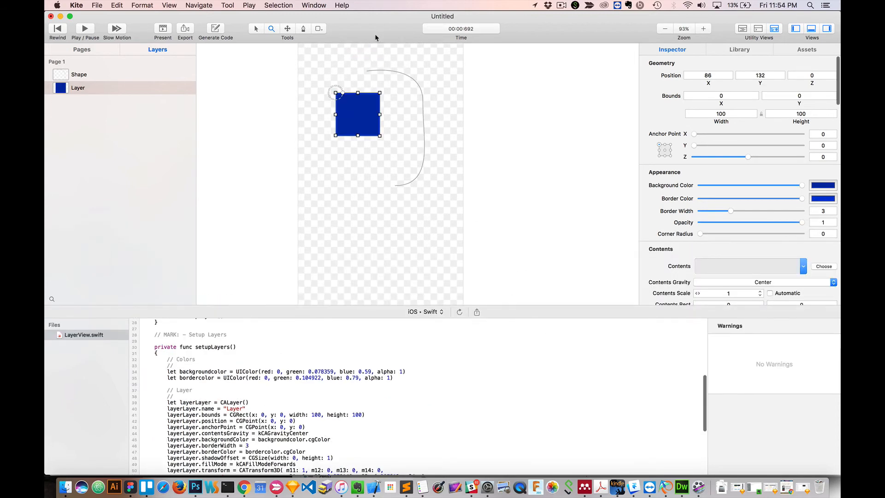
# Record a timed 3-second movie export of the canvas, keeping the capture, frame rate and cursor options.
pyautogui.click(184, 30)
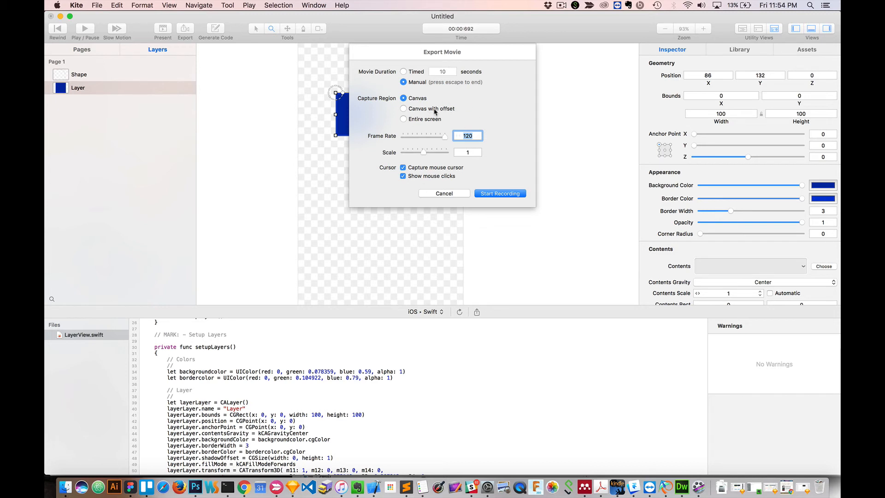
pyautogui.click(447, 194)
pyautogui.click(404, 71)
pyautogui.doubleClick(447, 70)
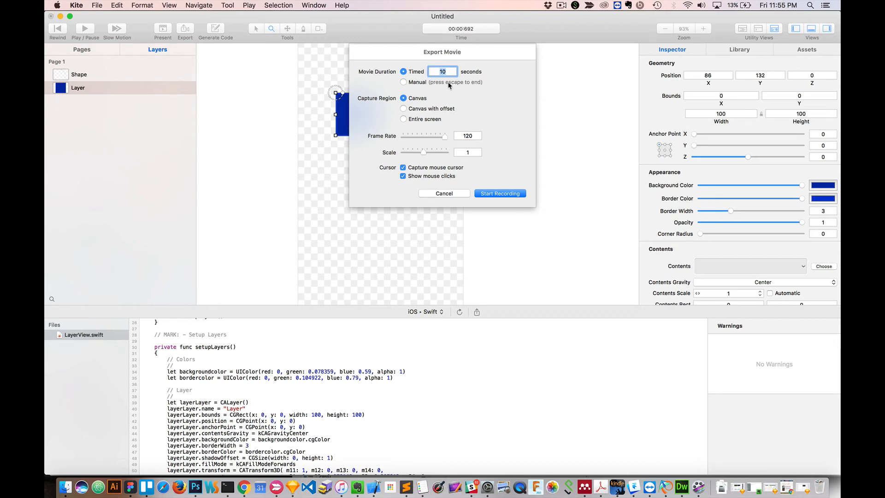
pyautogui.write('3')
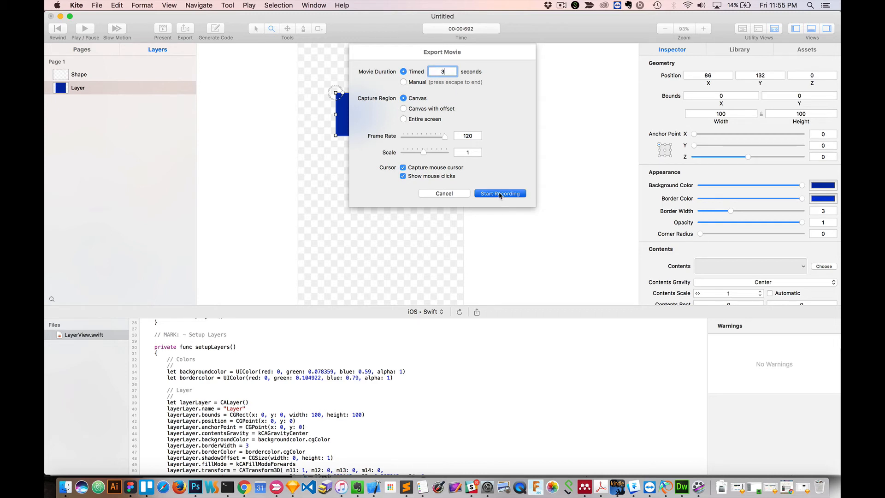
pyautogui.click(498, 193)
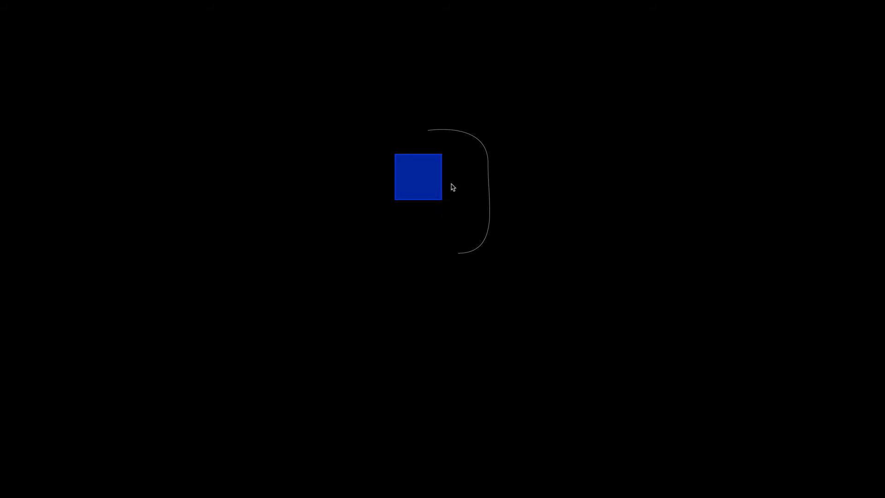
# End the recording screen and save the exported movie as mymovie in Movie (.mov) format.
pyautogui.press('Escape')
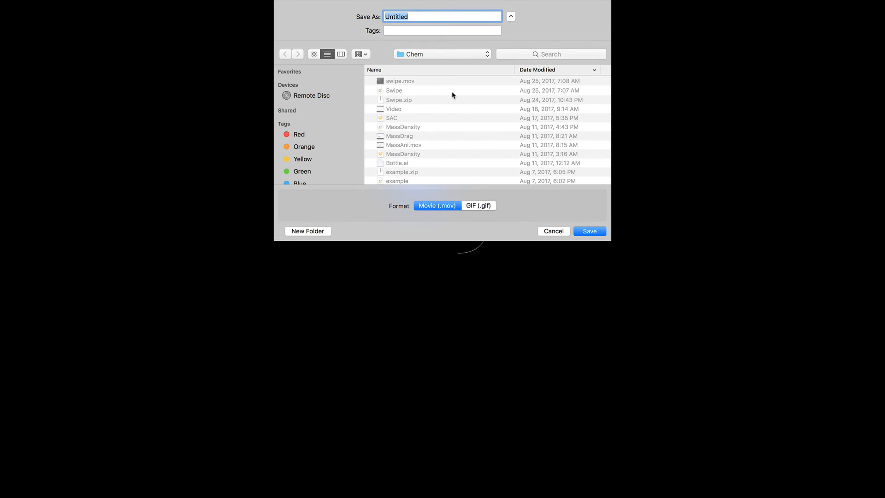
pyautogui.write('mymovie')
pyautogui.press('Return')
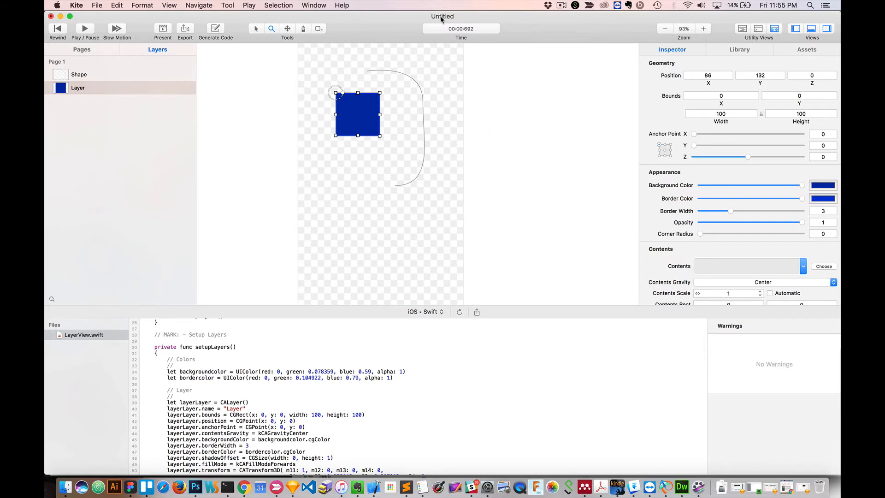
# Find mymovie.mov with a Spotlight search and open it in QuickTime Player.
pyautogui.click(810, 5)
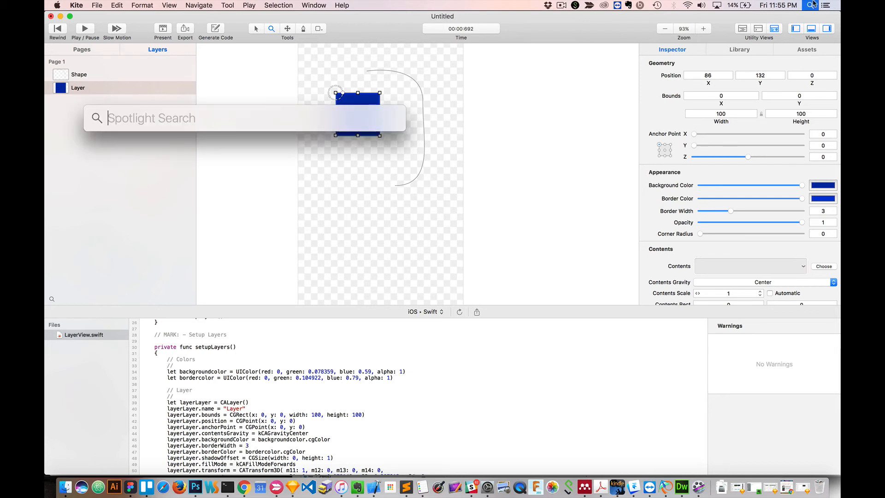
pyautogui.write('mymo')
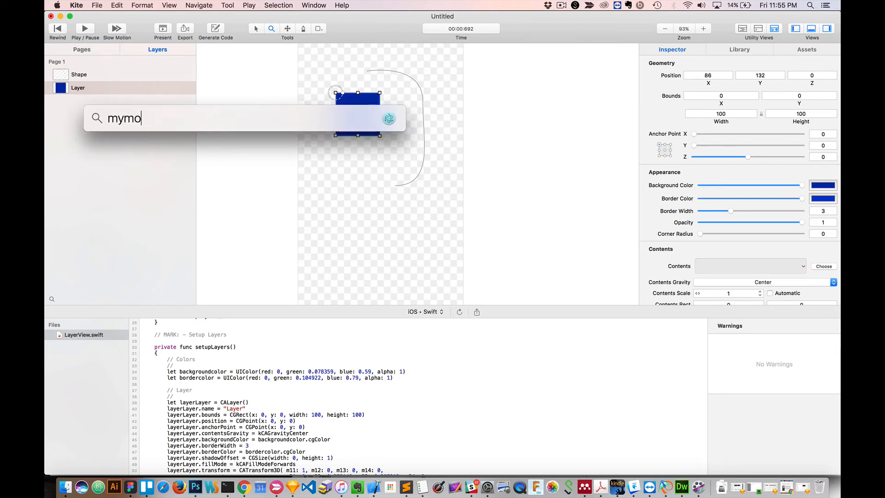
pyautogui.write('vi')
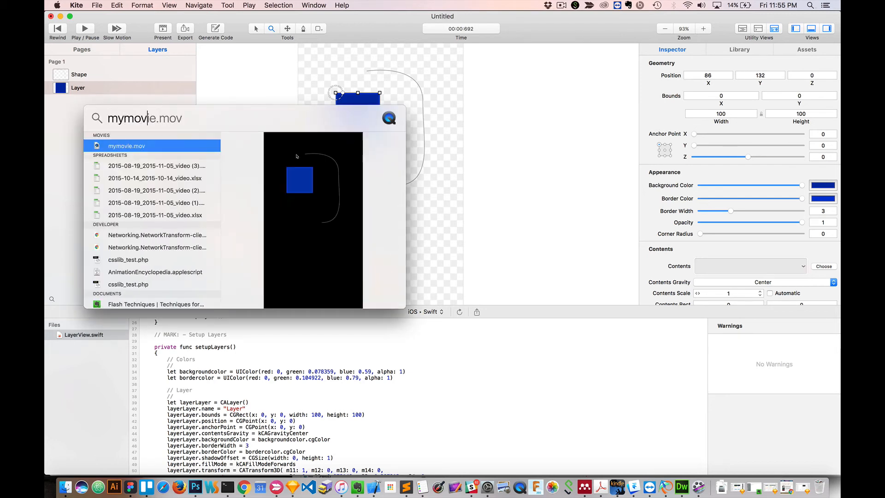
pyautogui.press('Right')
pyautogui.press('Return')
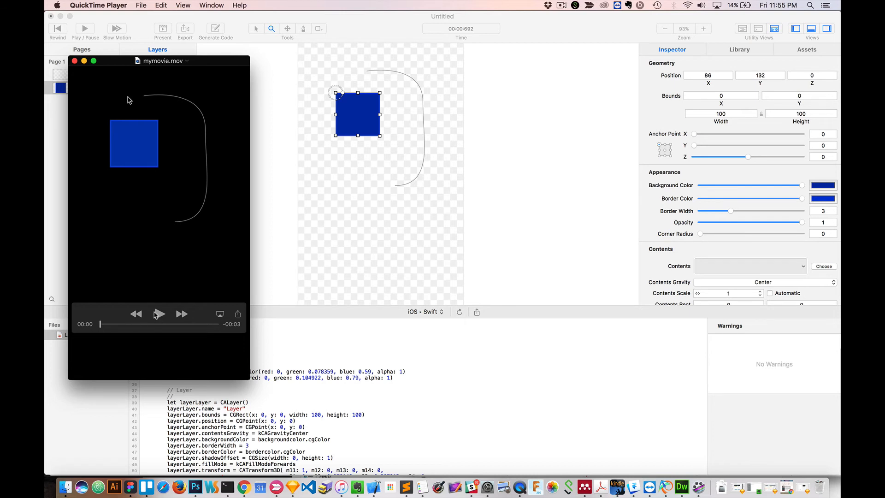
# Play the exported mymovie.mov through once and close its window.
pyautogui.click(158, 314)
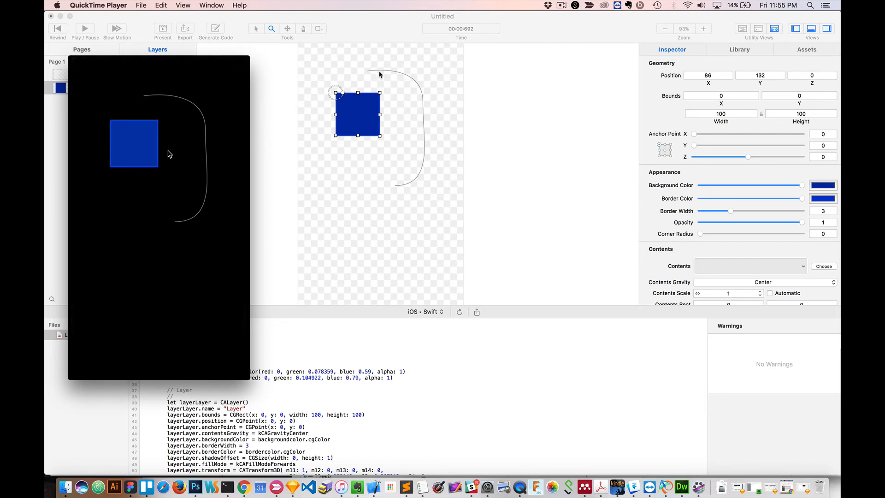
pyautogui.moveTo(130, 74)
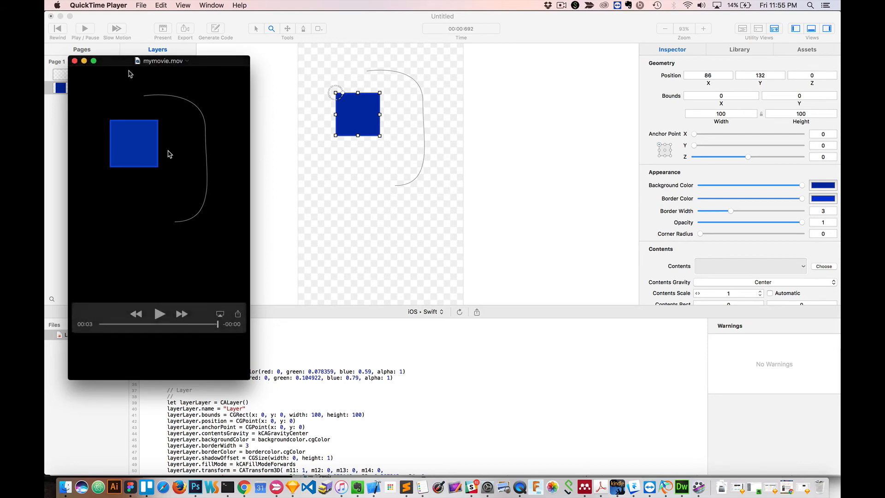
pyautogui.click(76, 64)
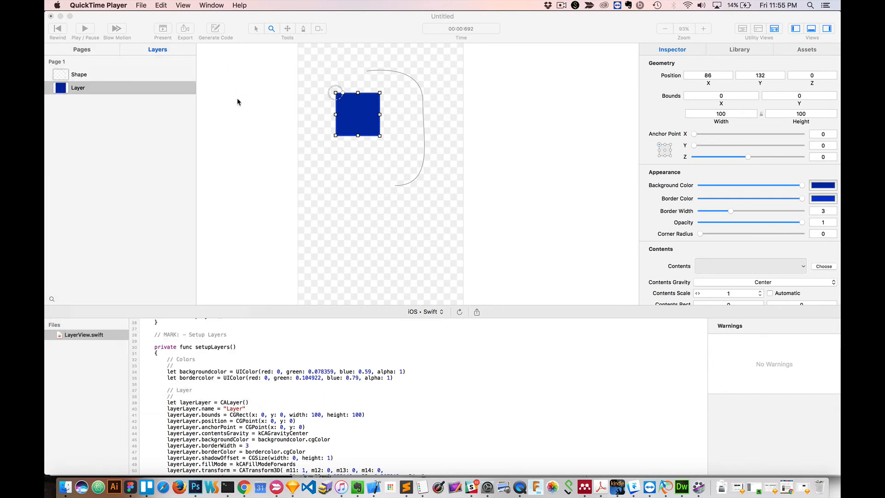
# Switch back to Kite, preview the page in a presentation window and close the preview.
pyautogui.click(292, 79)
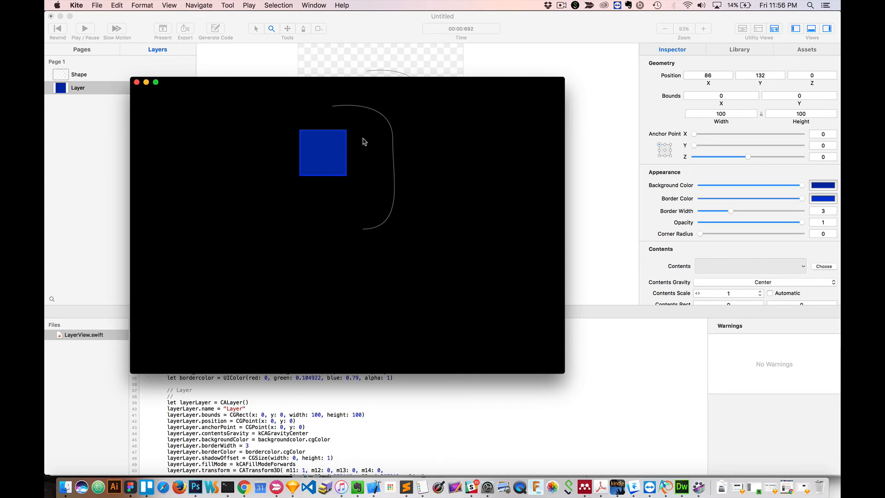
pyautogui.click(136, 83)
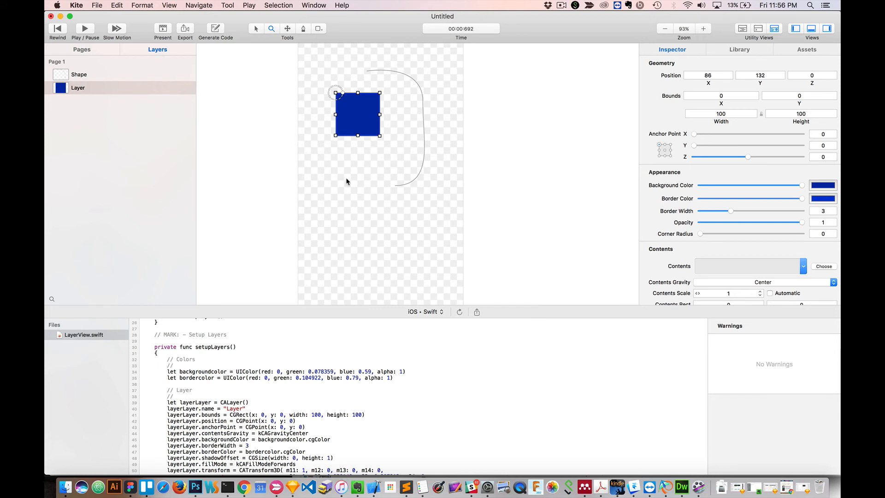
# Draw a rectangular layer about 138 by 112 below the blue square, nested inside the blue layer.
pyautogui.click(147, 77)
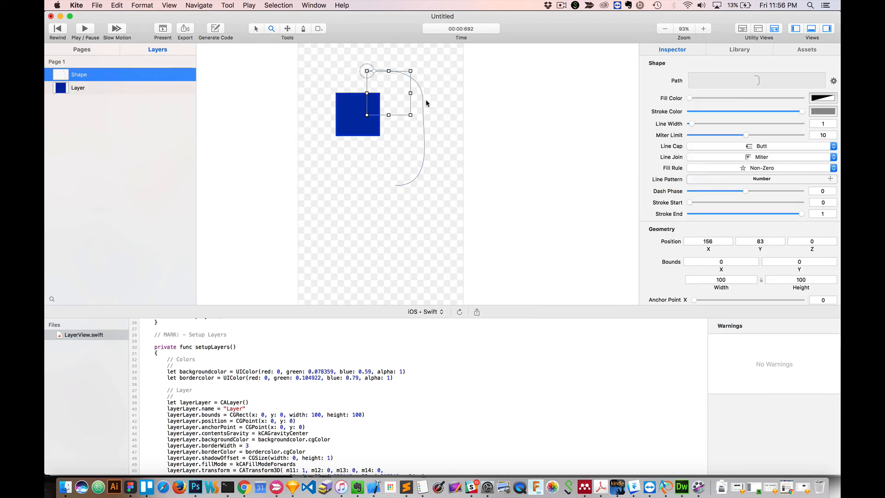
pyautogui.click(74, 89)
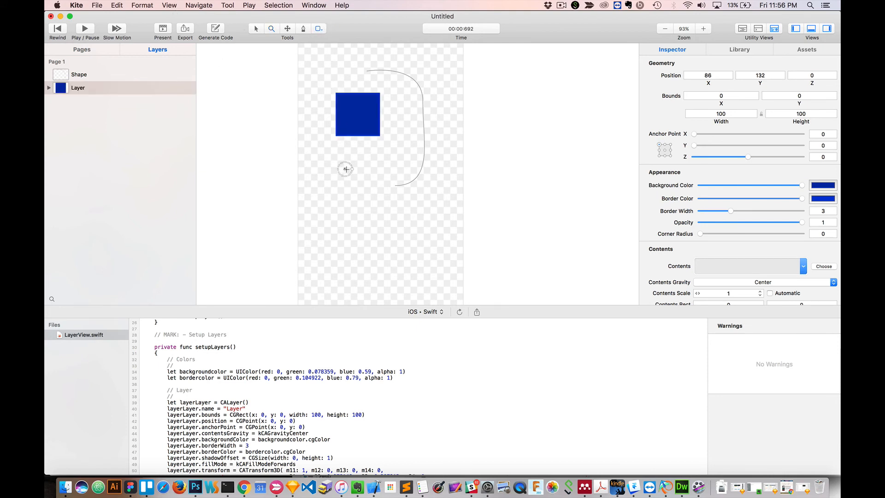
pyautogui.moveTo(346, 168); pyautogui.dragTo(405, 217)
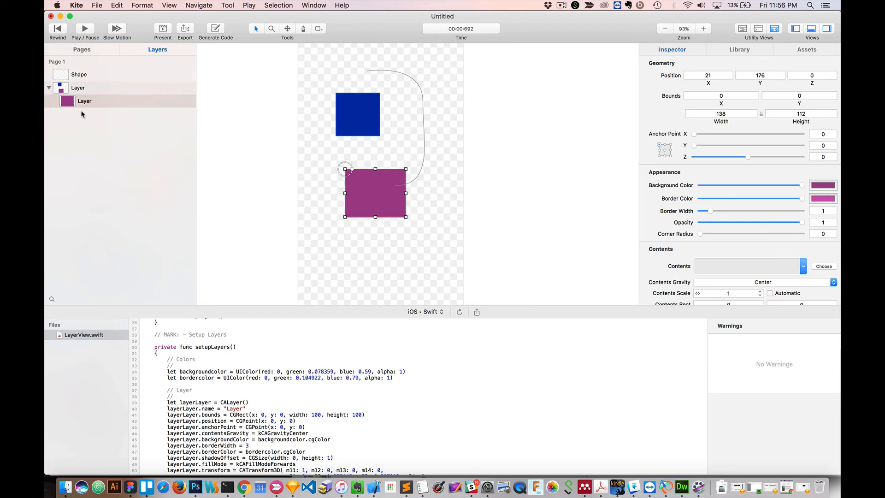
# Move the purple layer out of the blue layer to the page level, and reposition it to about X 32, Y 277.
pyautogui.moveTo(68, 102); pyautogui.dragTo(70, 82)
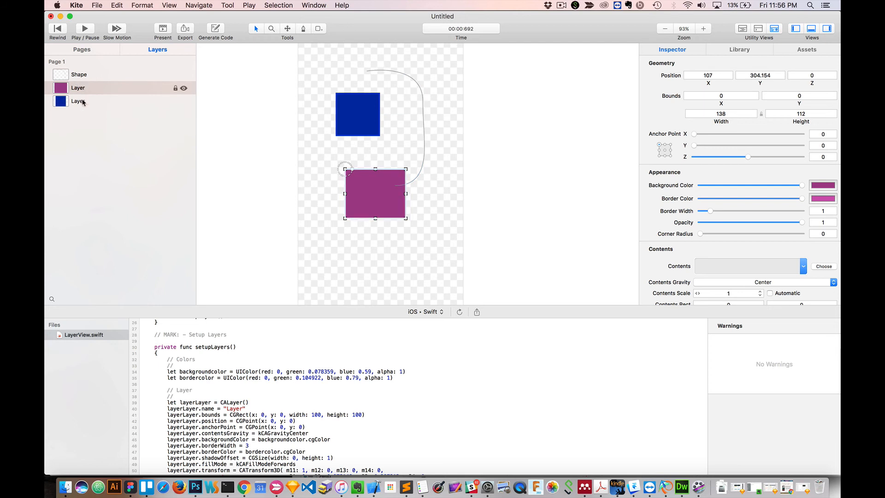
pyautogui.click(292, 214)
pyautogui.moveTo(370, 194); pyautogui.dragTo(335, 185)
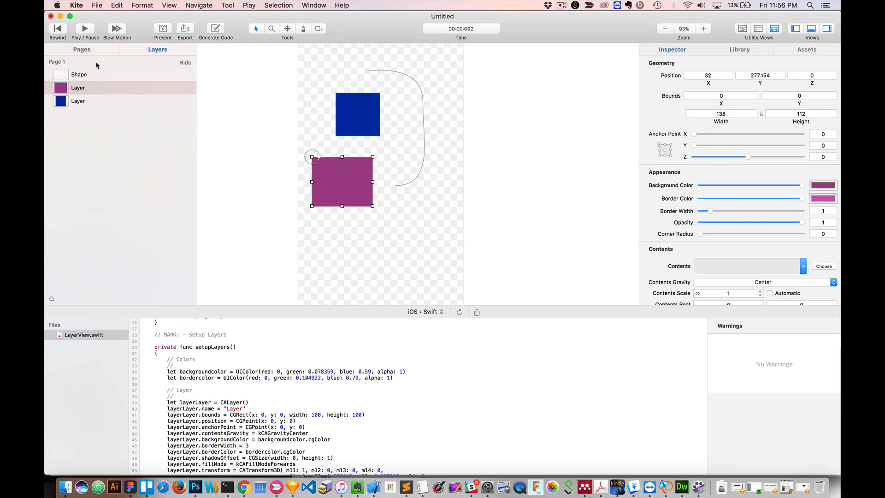
# Show the document's pages, shrink the code pane and add a second blank page.
pyautogui.click(82, 51)
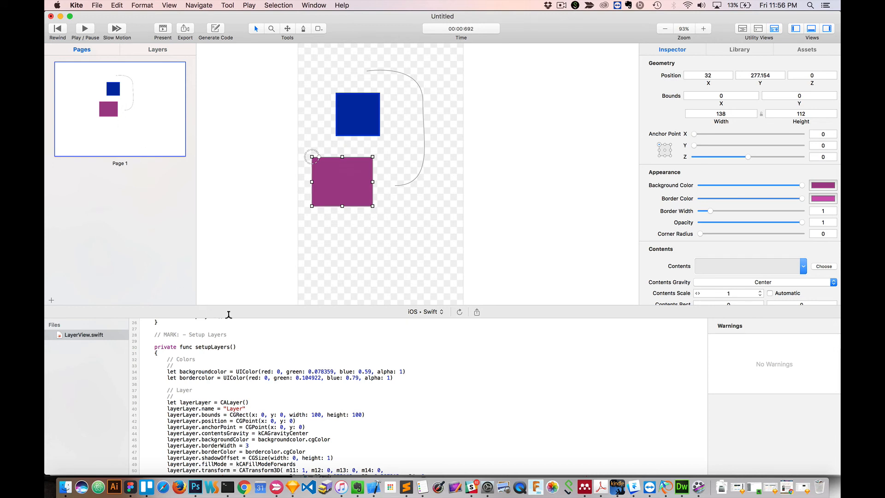
pyautogui.moveTo(244, 311); pyautogui.dragTo(197, 358)
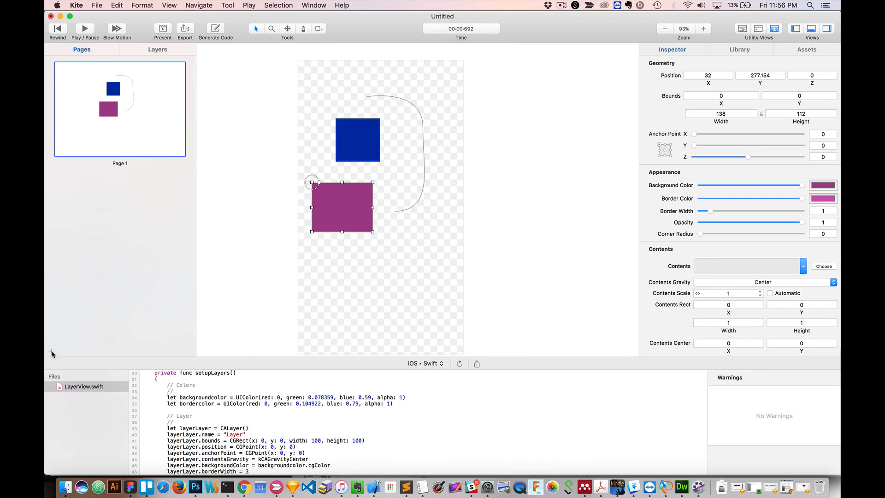
pyautogui.click(51, 352)
pyautogui.click(90, 217)
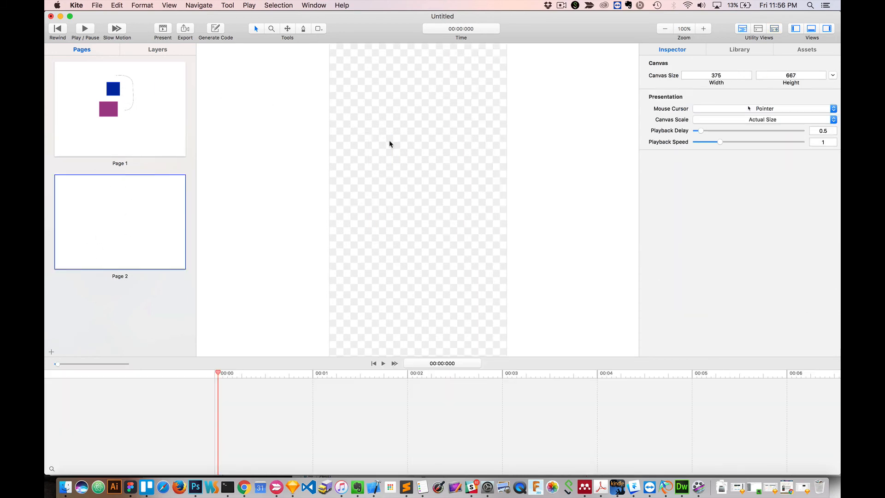
# Examine Page 2's empty canvas at several zoom levels, and return to Page 1.
pyautogui.scroll(-5, 389, 145)
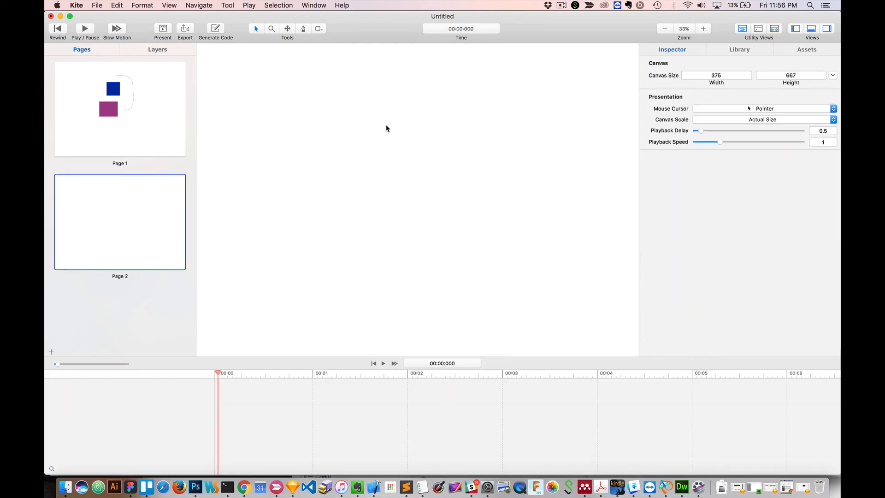
pyautogui.scroll(-5, 387, 128)
pyautogui.scroll(3, 386, 128)
pyautogui.scroll(-3, 388, 130)
pyautogui.scroll(5, 433, 220)
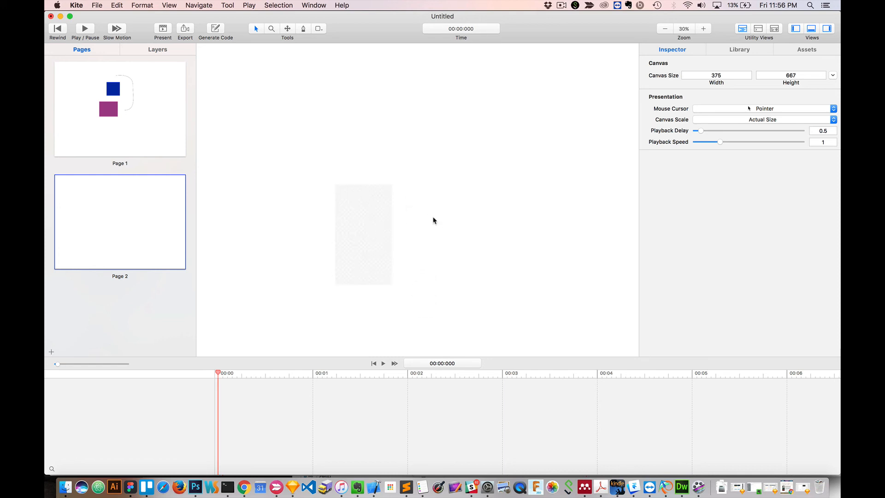
pyautogui.scroll(3, 433, 220)
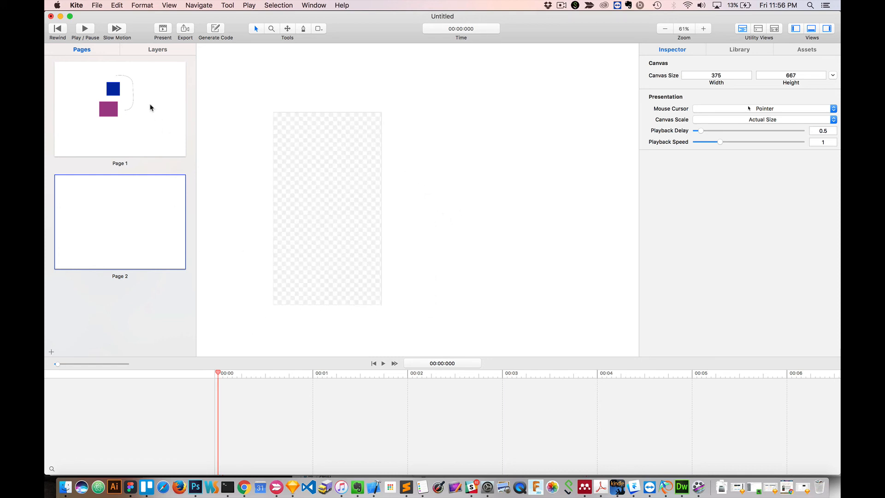
pyautogui.click(150, 107)
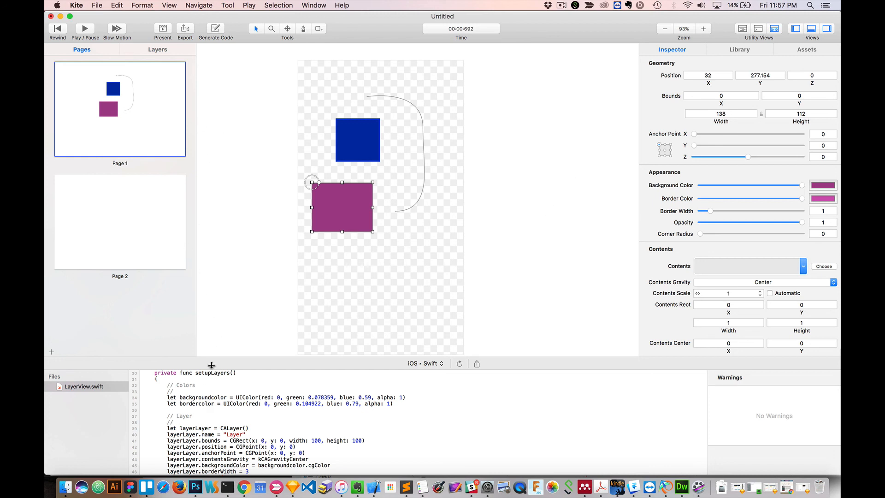
# Replace the code pane with the timeline and add a Basic Animation from the library to the blue layer.
pyautogui.moveTo(212, 365); pyautogui.dragTo(235, 340)
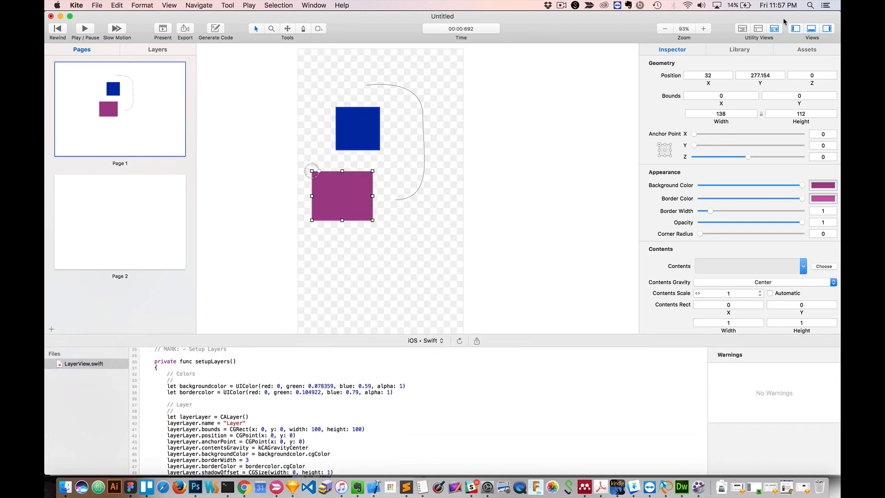
pyautogui.click(742, 29)
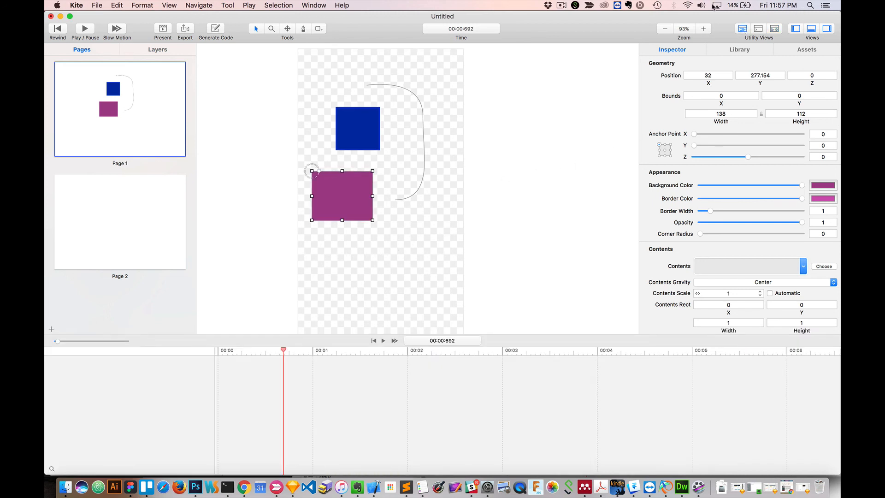
pyautogui.click(737, 49)
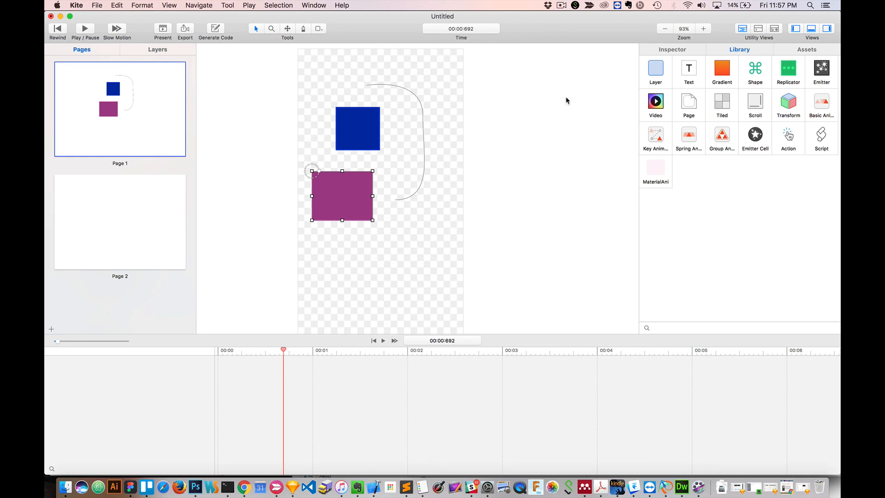
pyautogui.moveTo(825, 103); pyautogui.dragTo(348, 129)
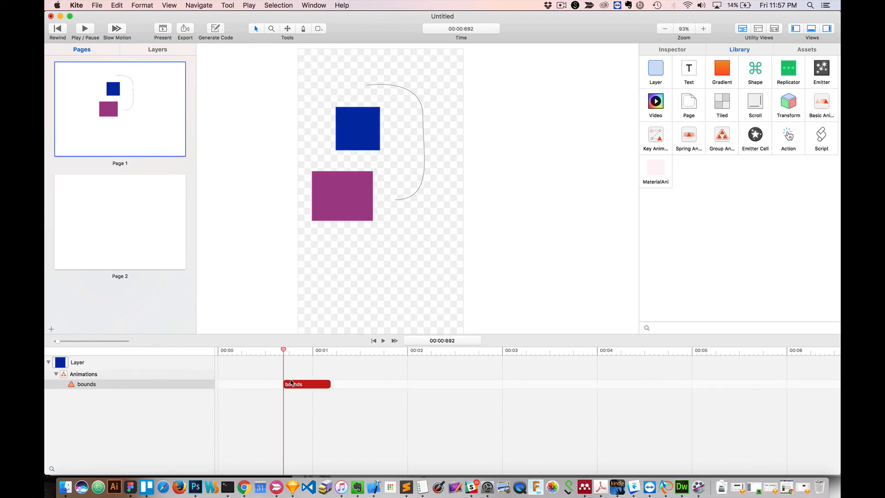
# Move the blue layer's bounds animation to start at 00:00, scrub through it, and extend it to about 2 seconds.
pyautogui.click(56, 374)
pyautogui.click(56, 374)
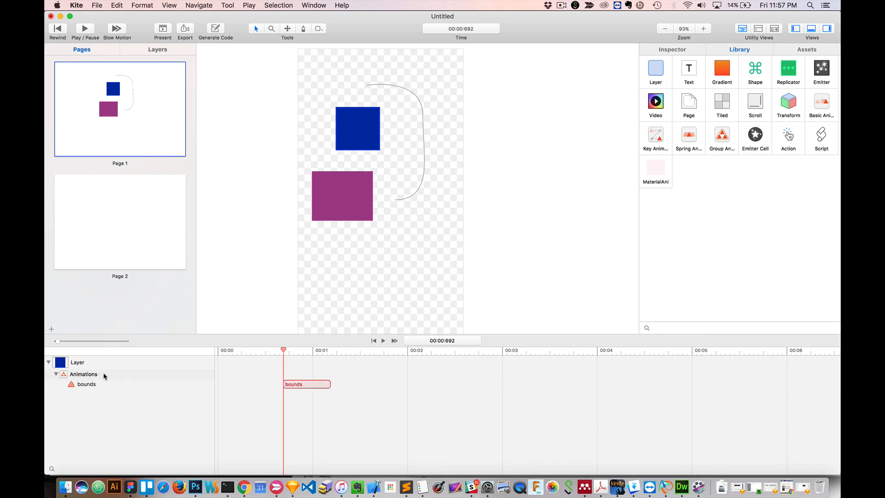
pyautogui.click(82, 386)
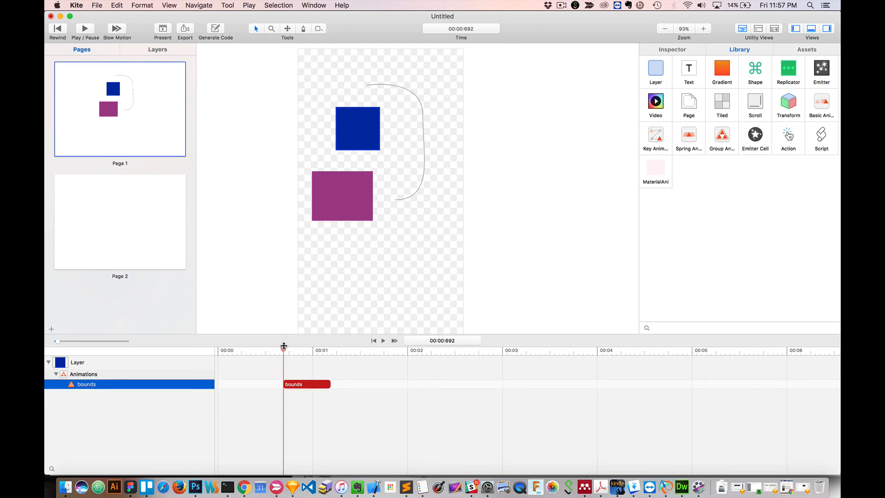
pyautogui.moveTo(283, 351); pyautogui.dragTo(235, 394)
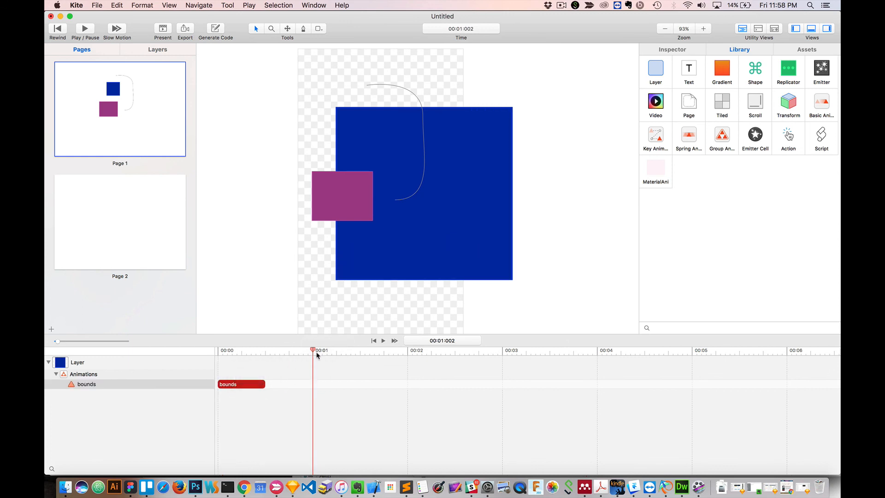
pyautogui.moveTo(313, 352); pyautogui.dragTo(226, 351)
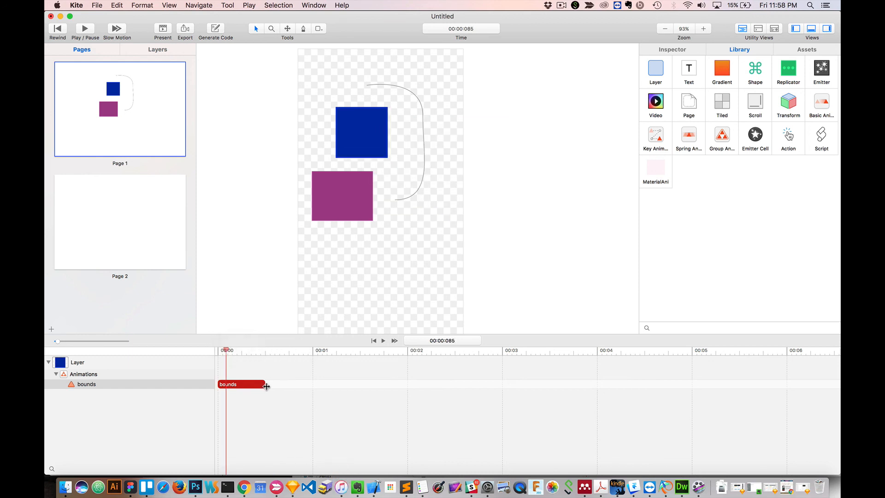
pyautogui.moveTo(266, 387); pyautogui.dragTo(410, 384)
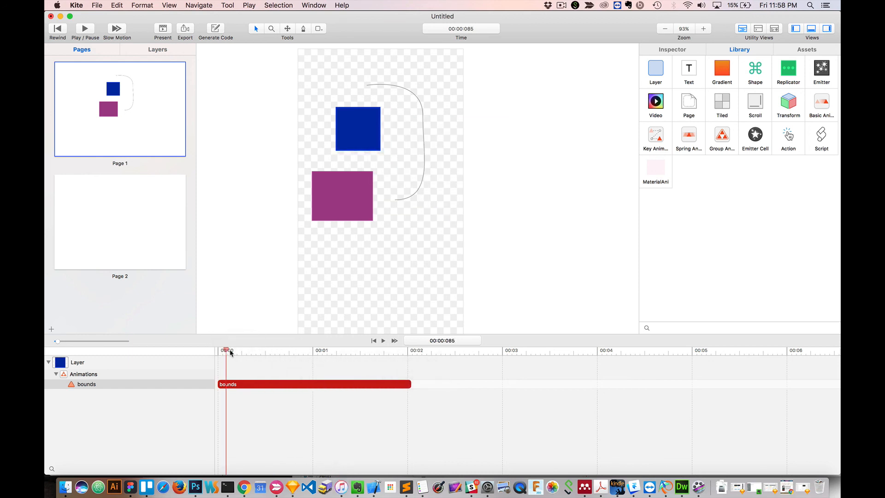